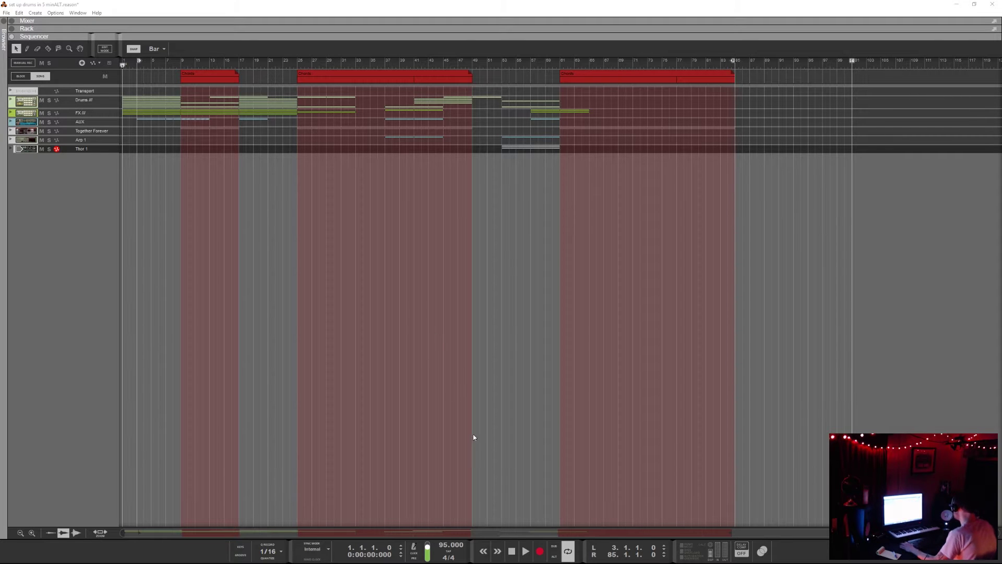
Play the song until Reason halts it with the 'Computer too slow to play song' warning
left_click(525, 551)
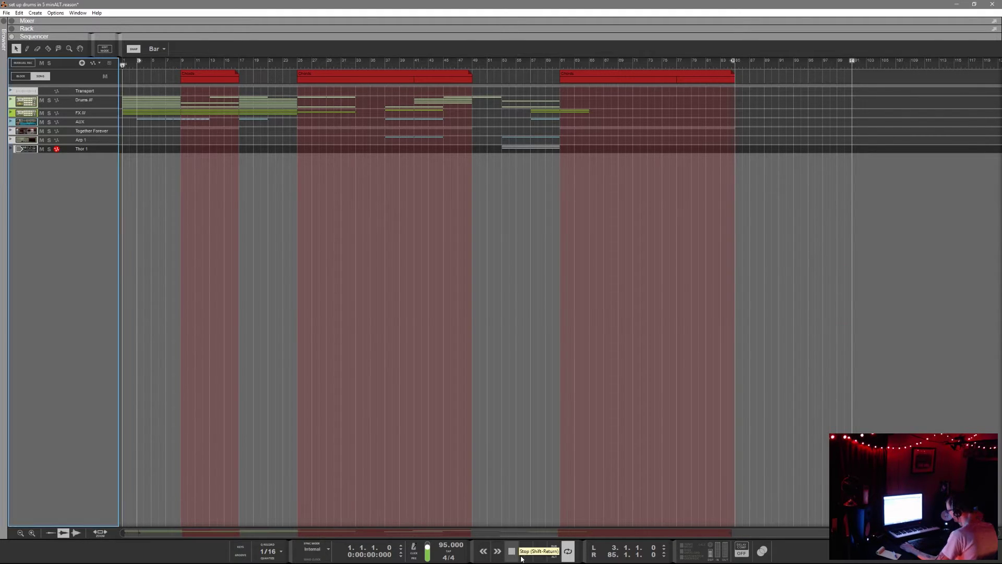
left_click(11, 99, "alt")
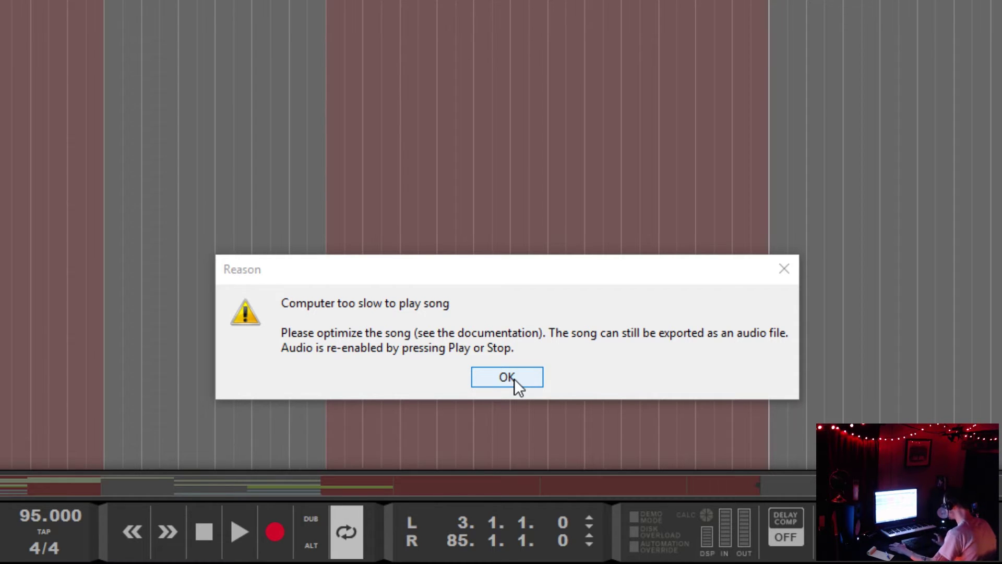
Dismiss the slowdown warning, then change the Preferences CPU usage limit from 90% to None
left_click(507, 377)
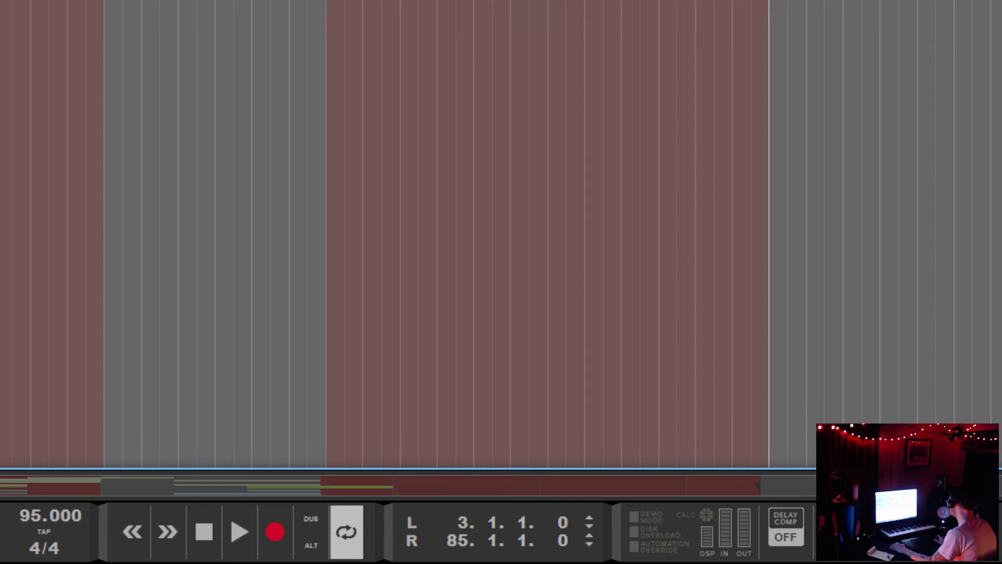
key("ctrl+comma")
left_click_drag(178, 0, 552, 0)
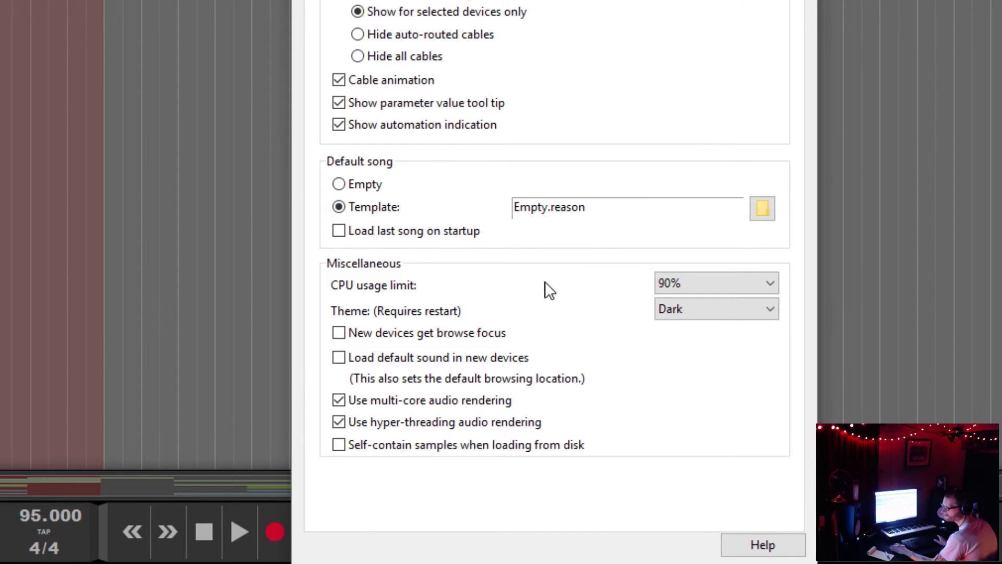
left_click(706, 284)
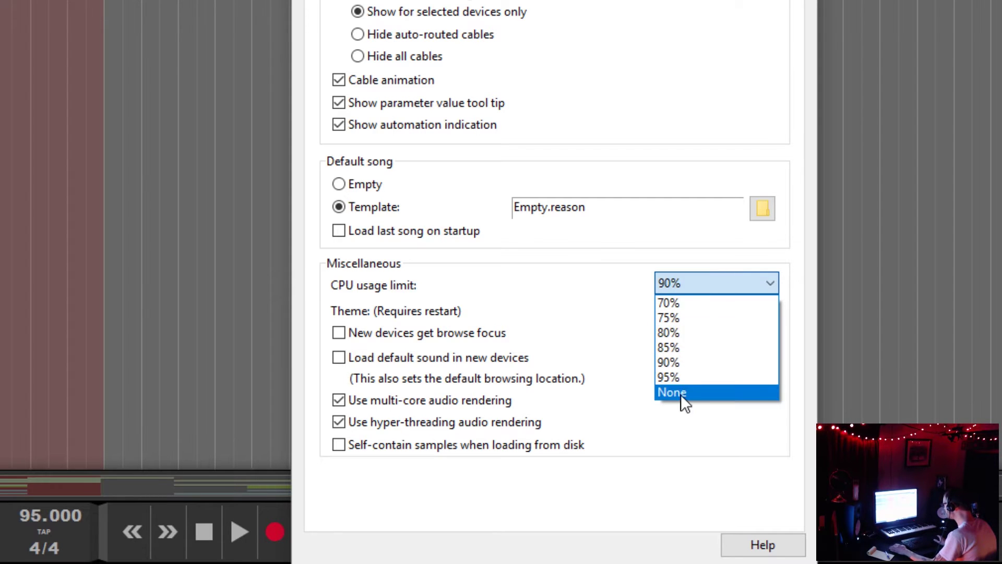
left_click(681, 393)
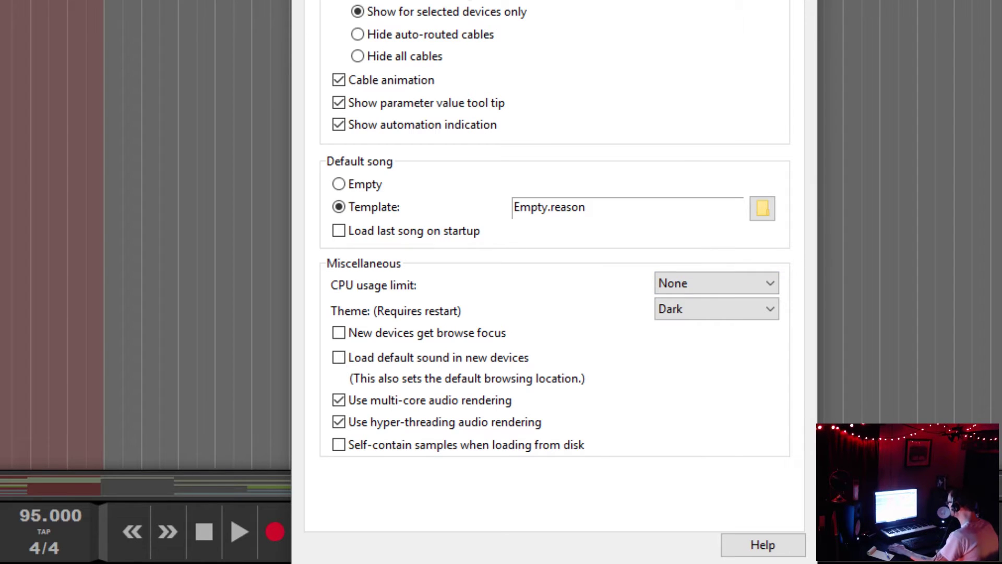
key("Escape")
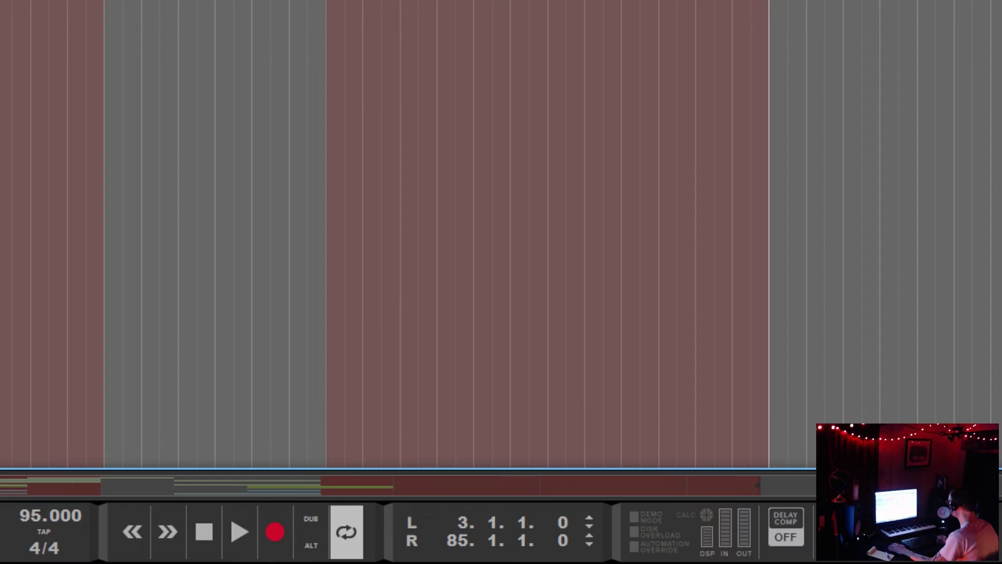
Play the song, which now runs without the slowdown warning, then stop it
left_click(246, 537)
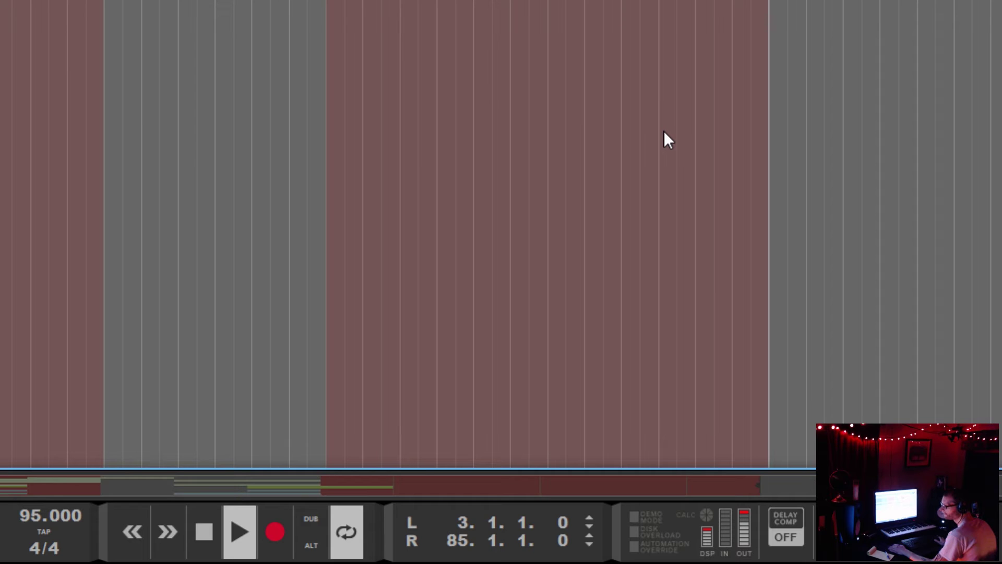
key("space")
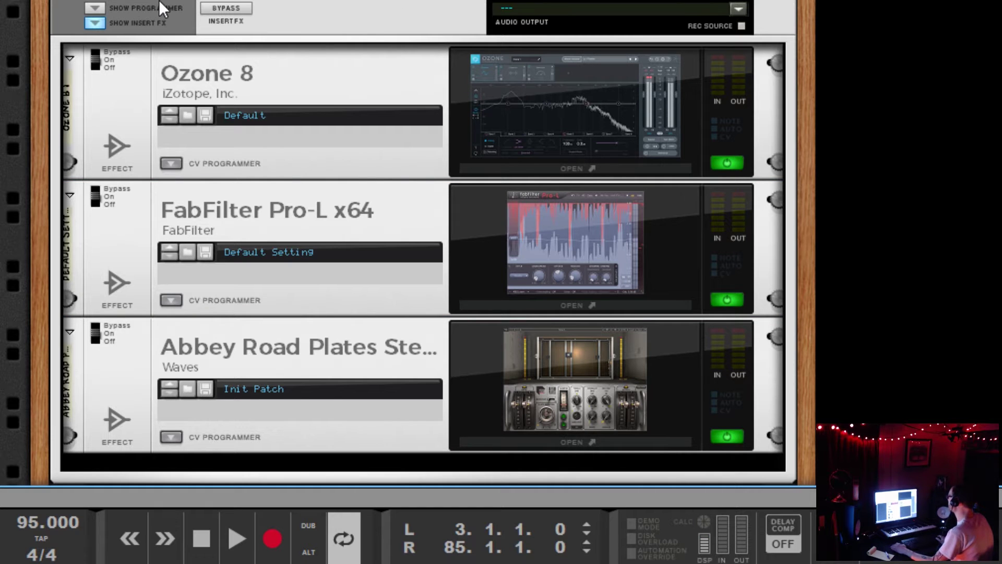
key("Tab")
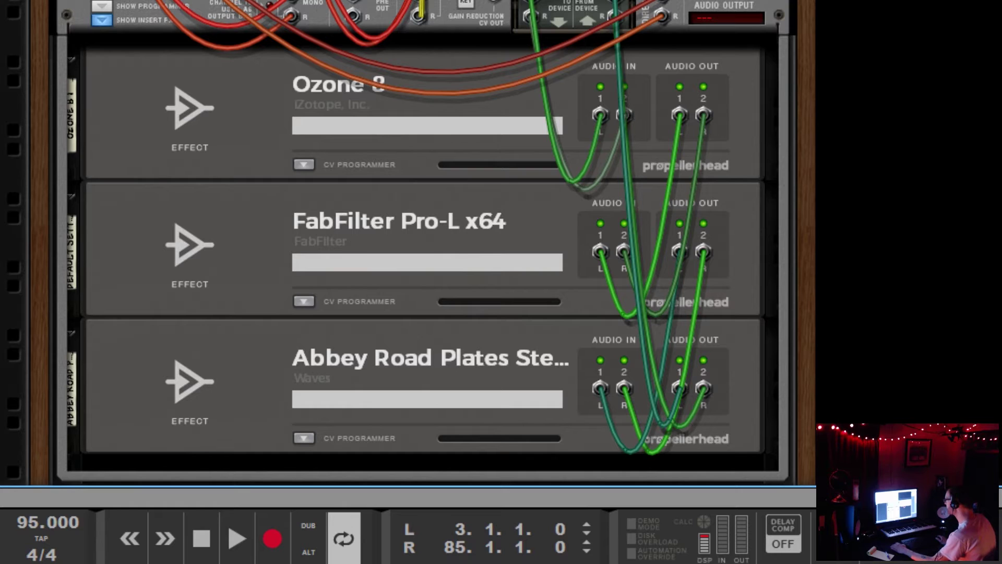
key("Tab")
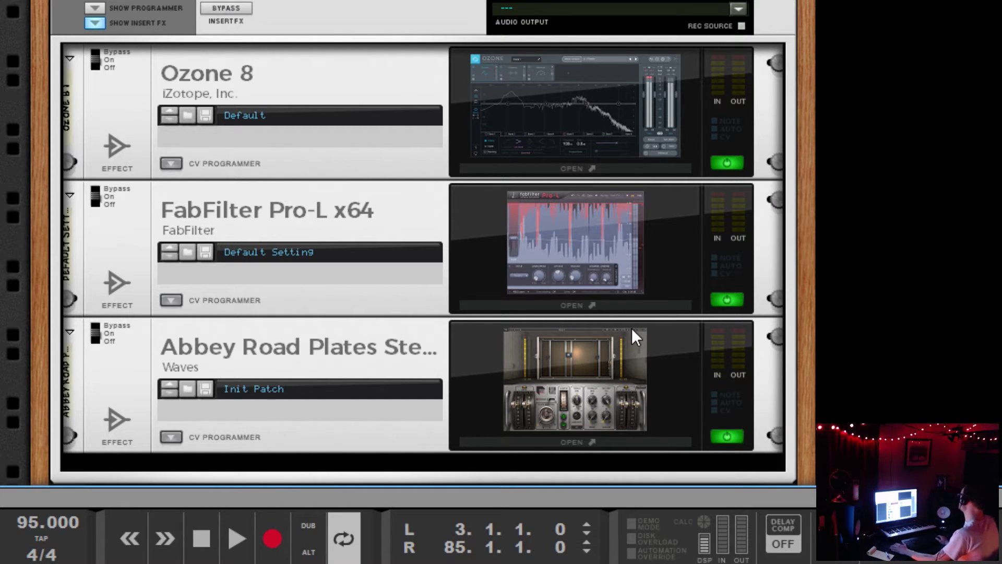
left_click(346, 418)
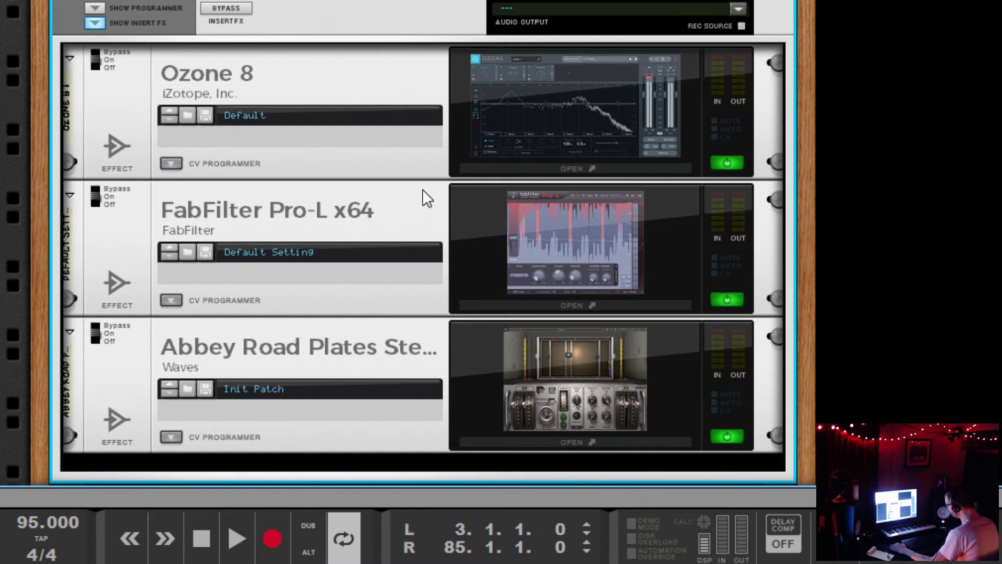
Toggle the master Insert FX bypass and flip the rack to the rear view and back
left_click(246, 11)
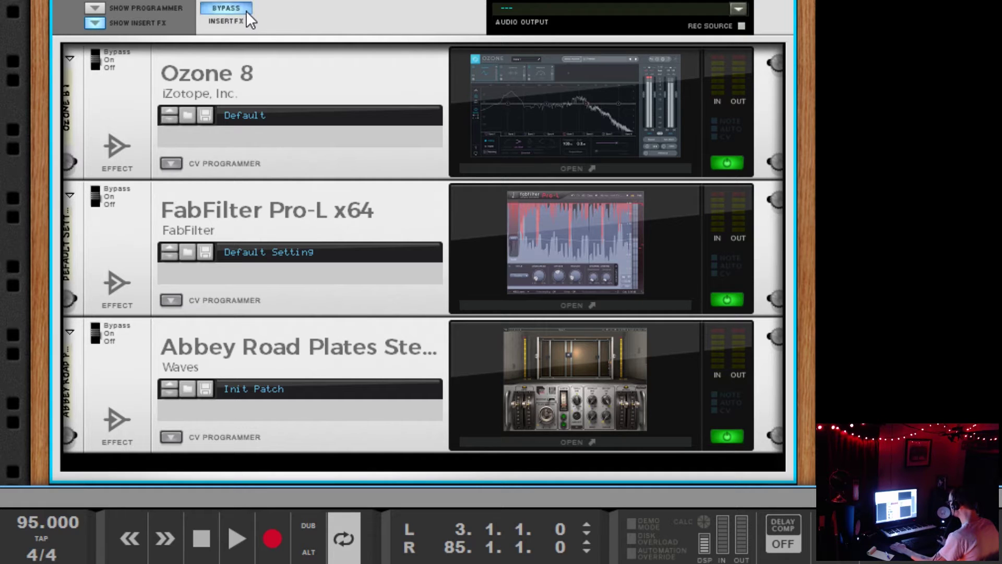
left_click(245, 11)
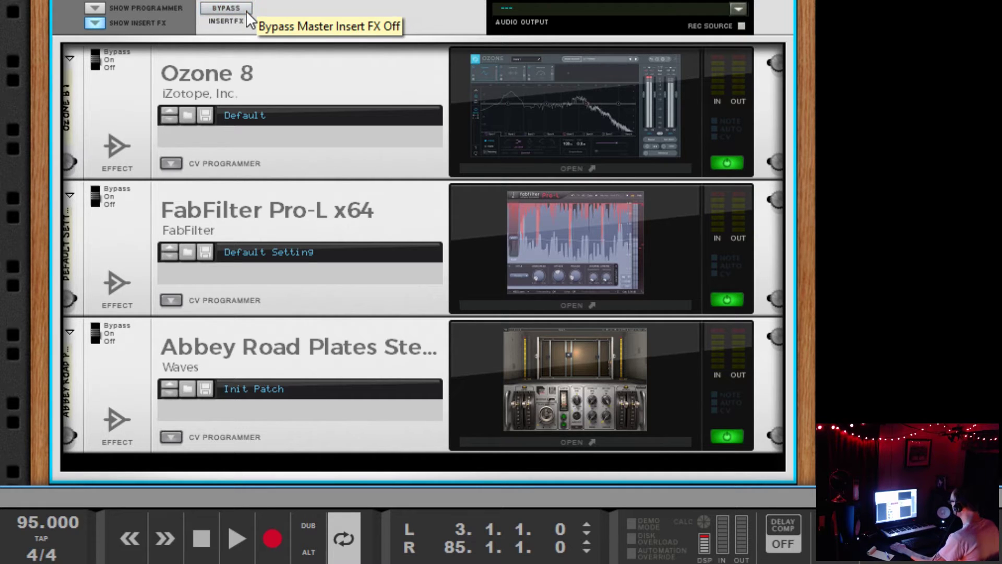
left_click(246, 12)
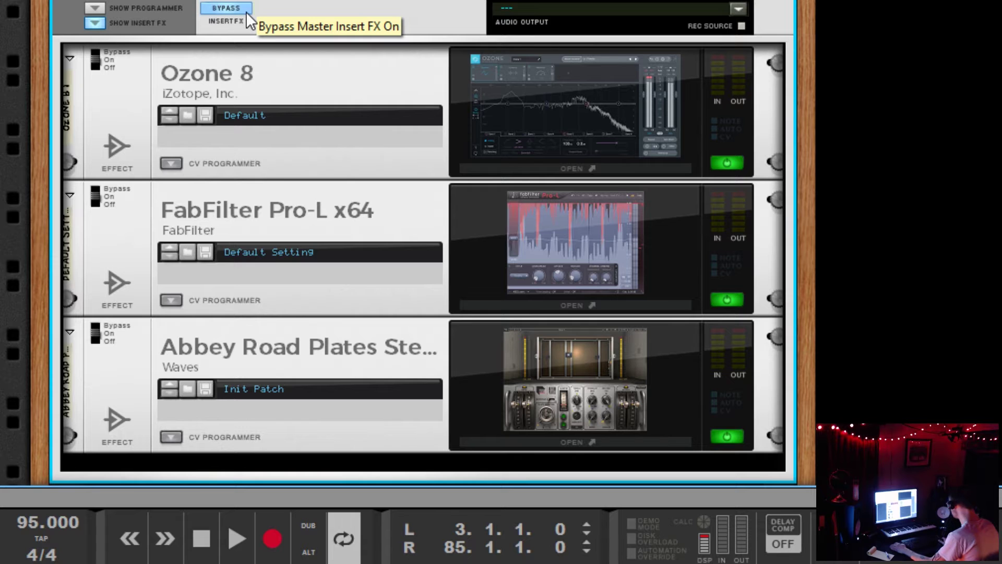
key("Tab")
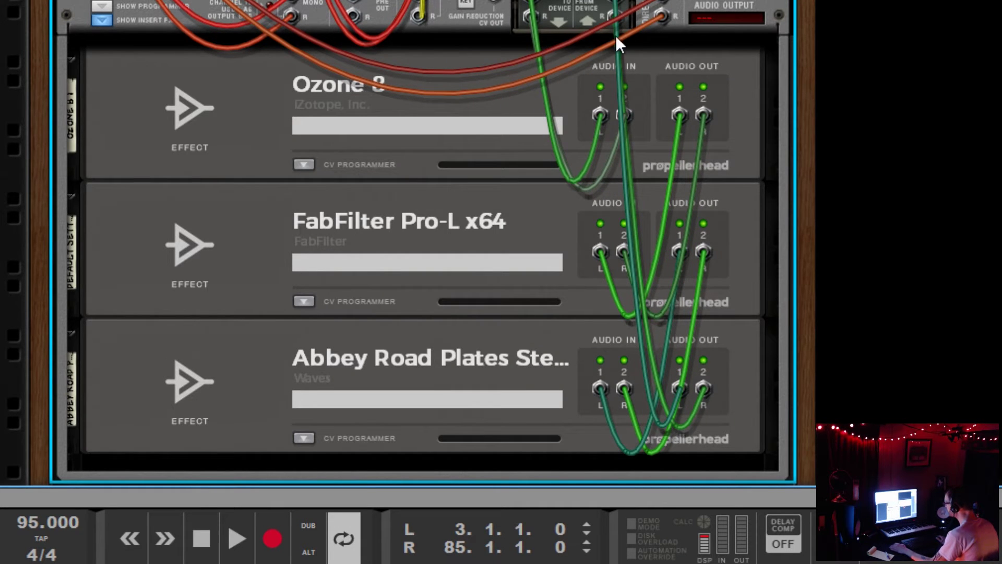
key("Tab")
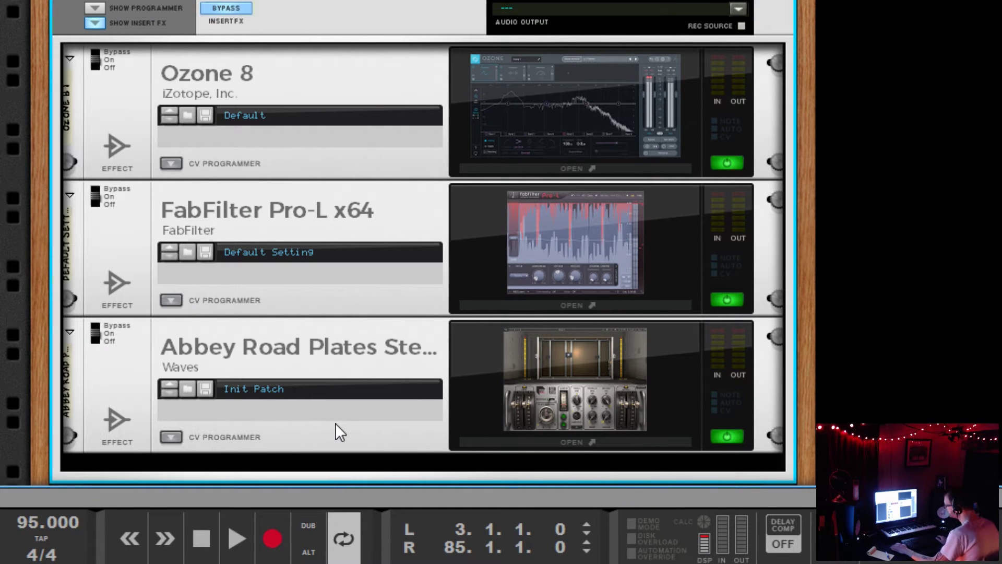
left_click(247, 8)
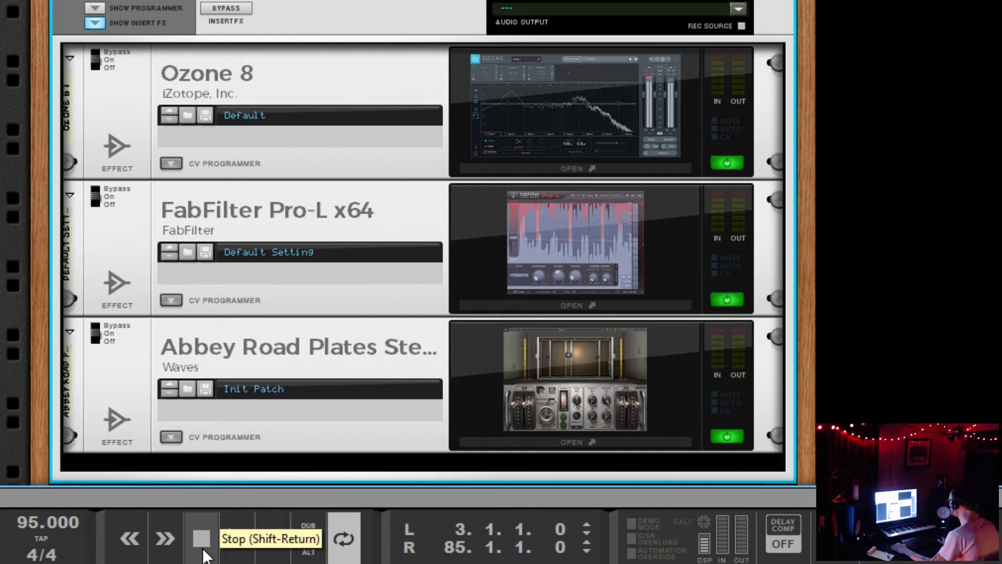
During playback, switch the master insert bypass on and off, leaving it bypassed
left_click(232, 542)
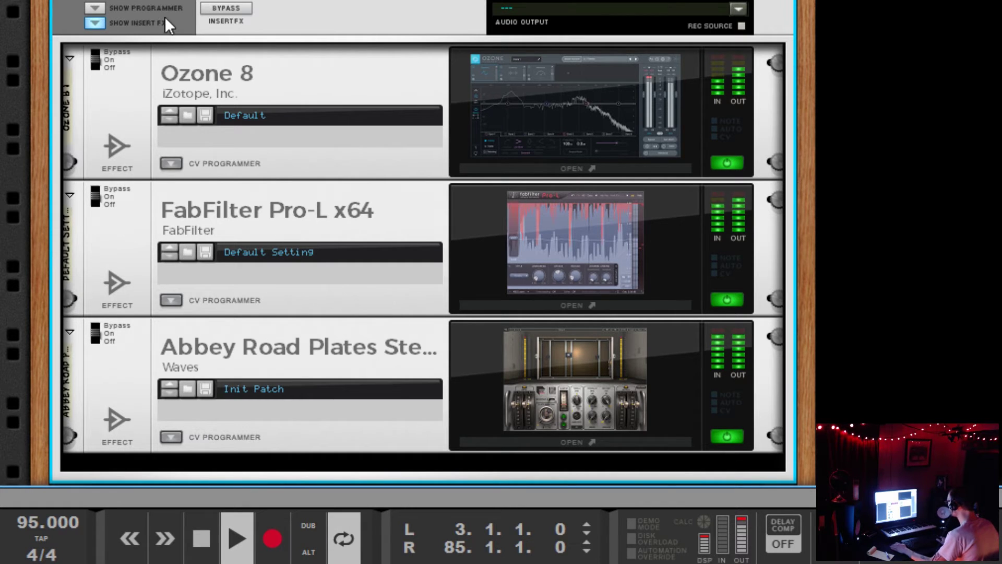
left_click(222, 8)
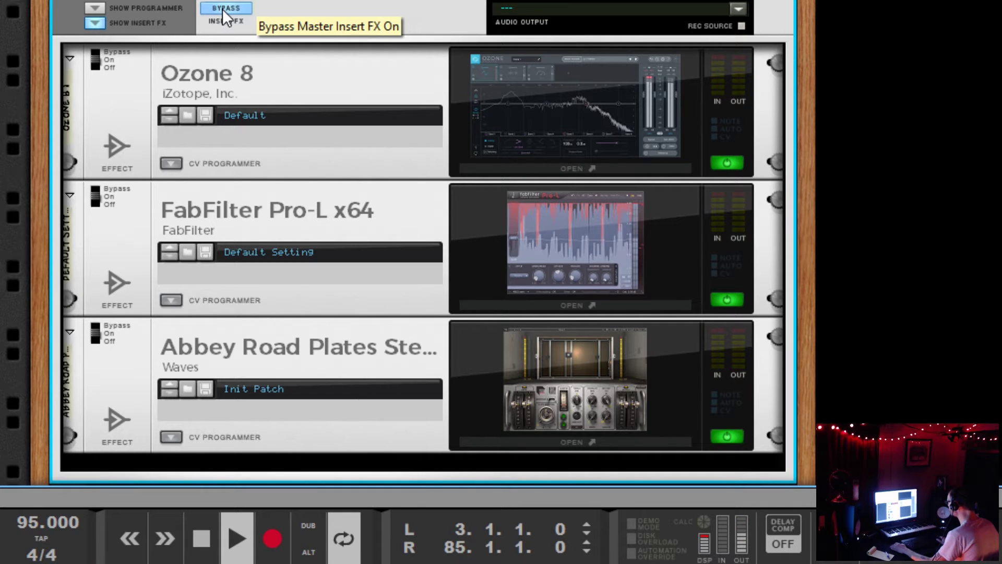
left_click(222, 9)
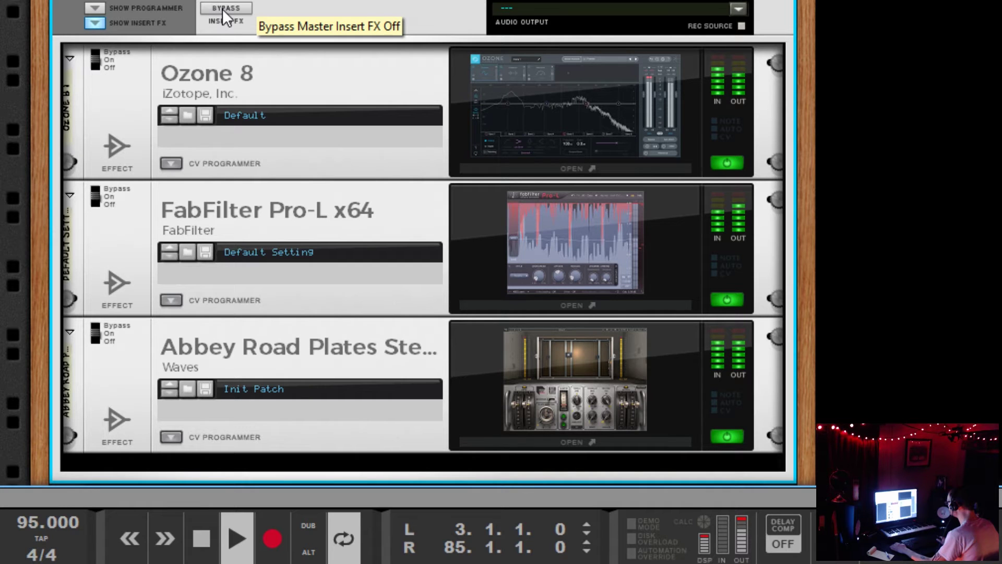
left_click(222, 8)
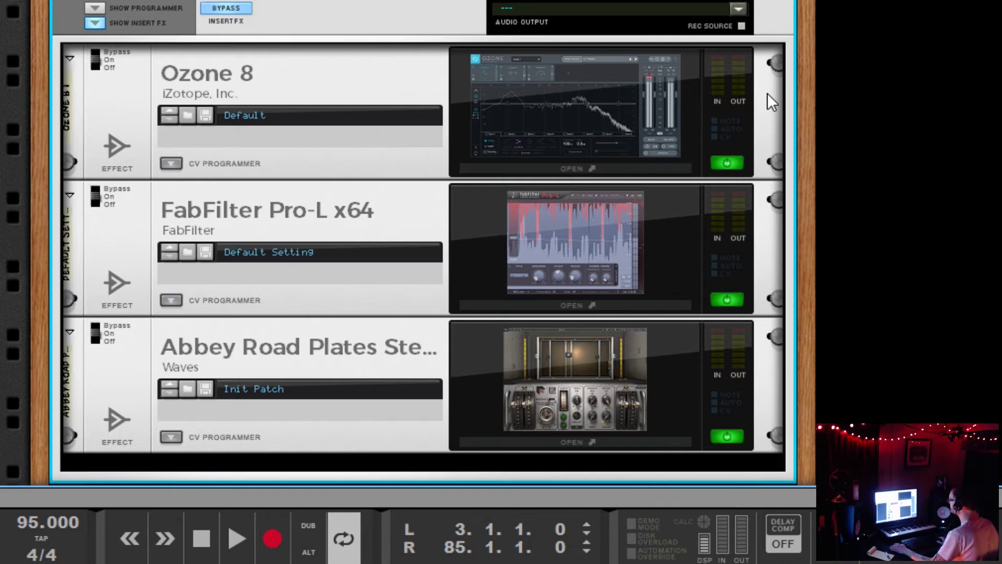
left_click(730, 162)
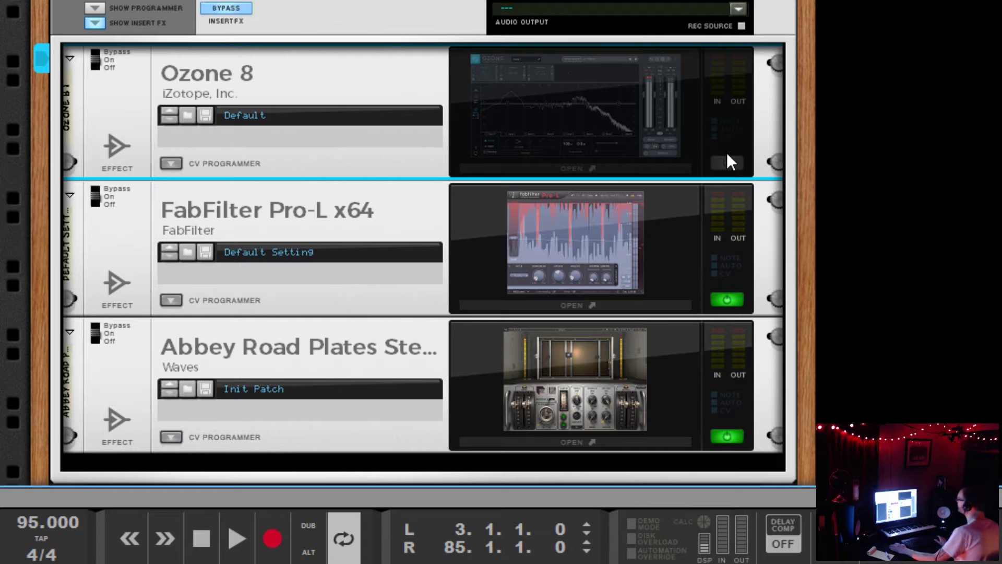
left_click(730, 162)
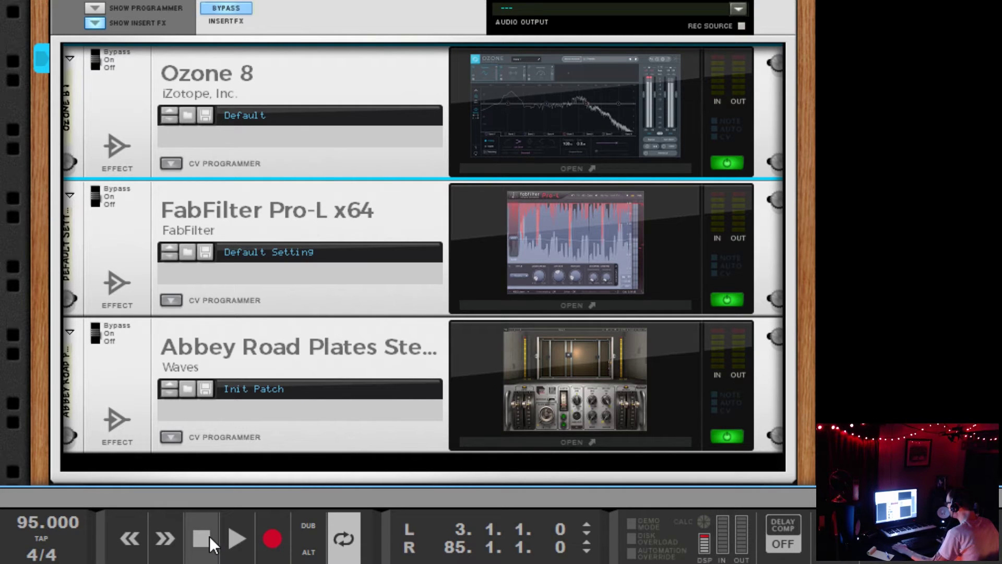
left_click(237, 538)
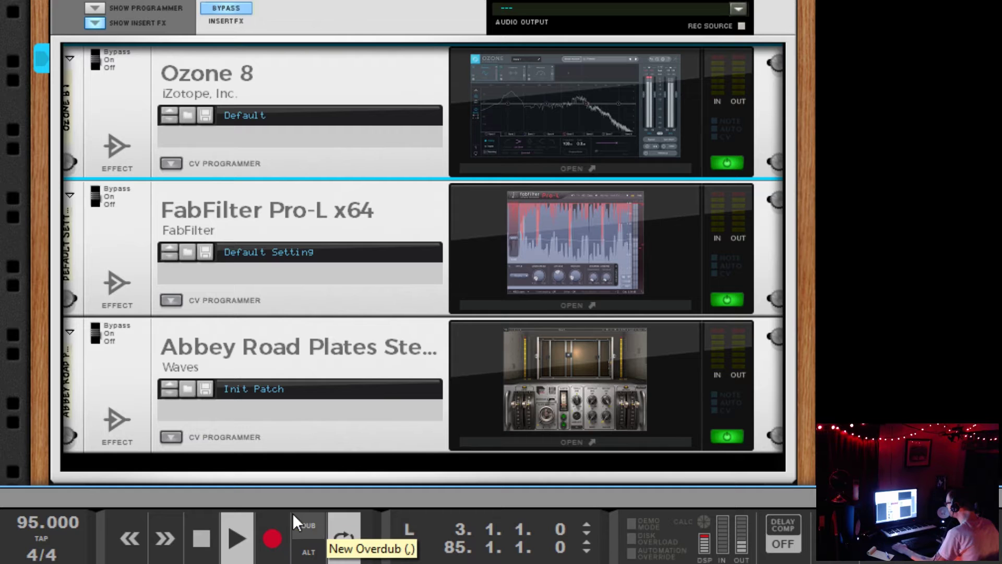
left_click(725, 163)
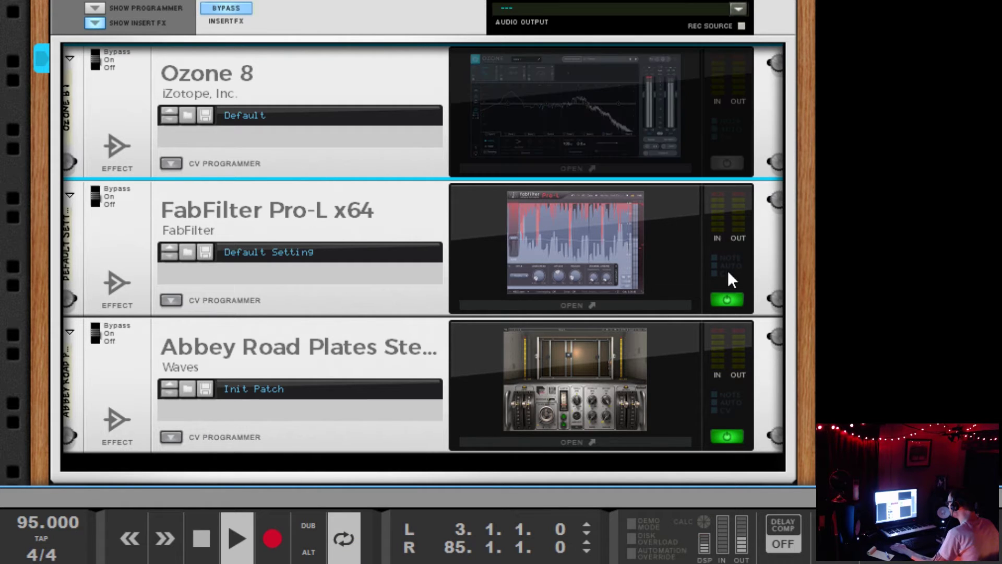
left_click(730, 299)
left_click(723, 436)
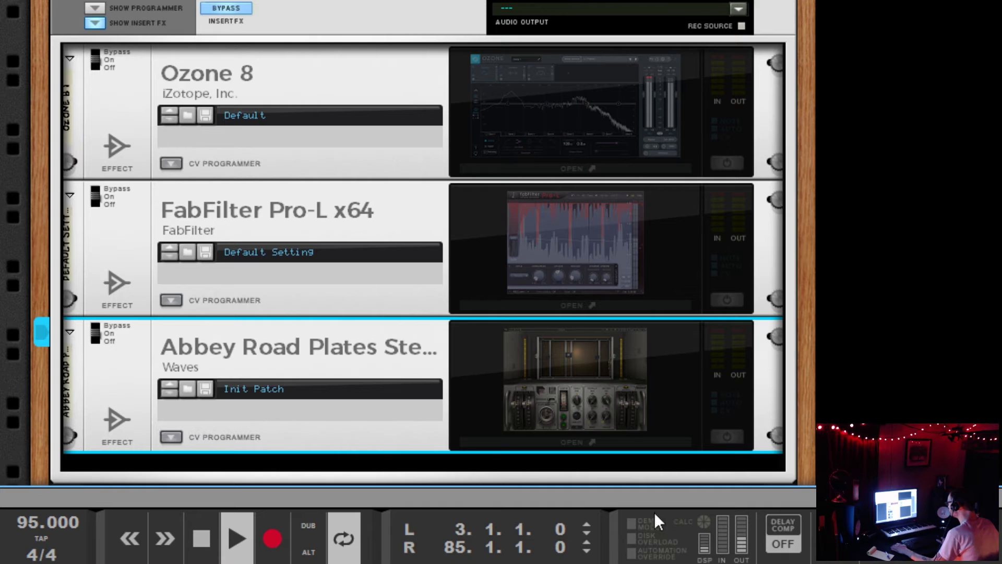
left_click(723, 435)
left_click(731, 298)
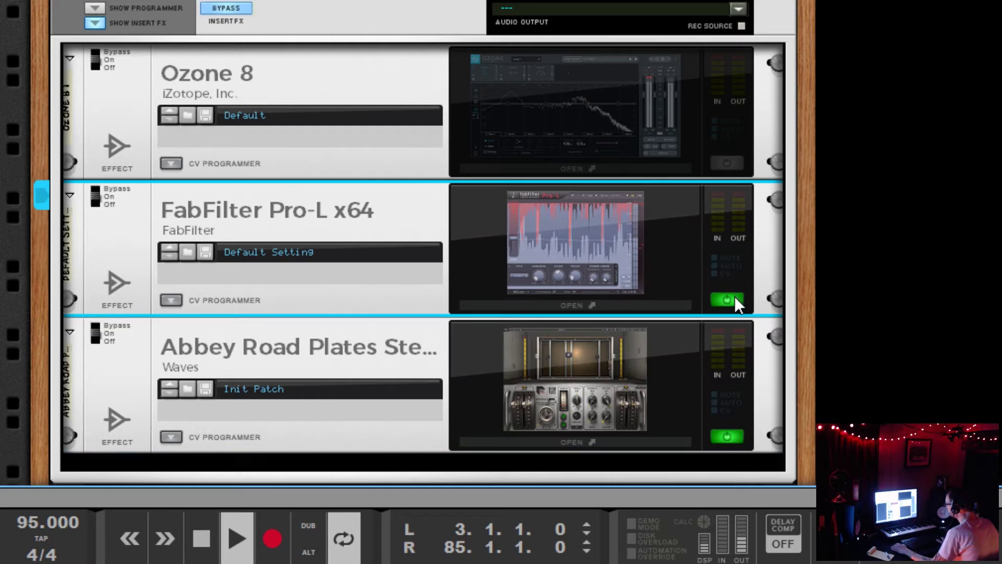
left_click(737, 161)
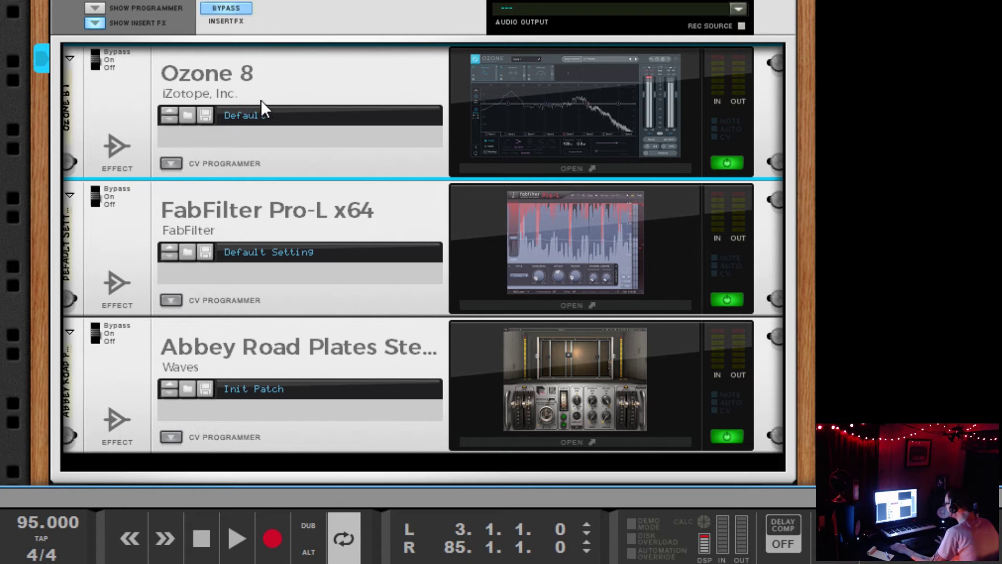
Un-bypass the master inserts, then bypass Ozone 8, Pro-L and Abbey Road Plates during playback
left_click(246, 8)
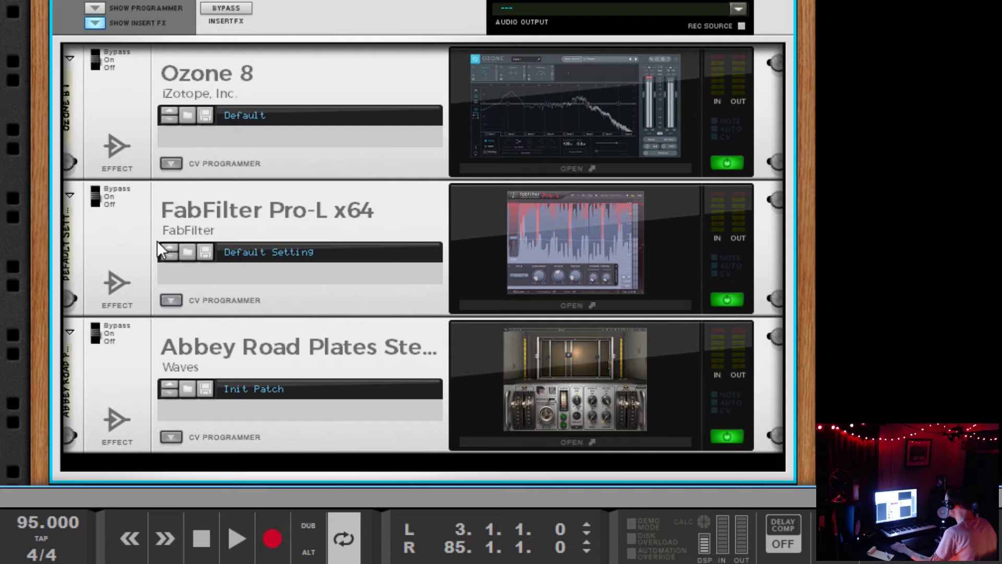
left_click(236, 538)
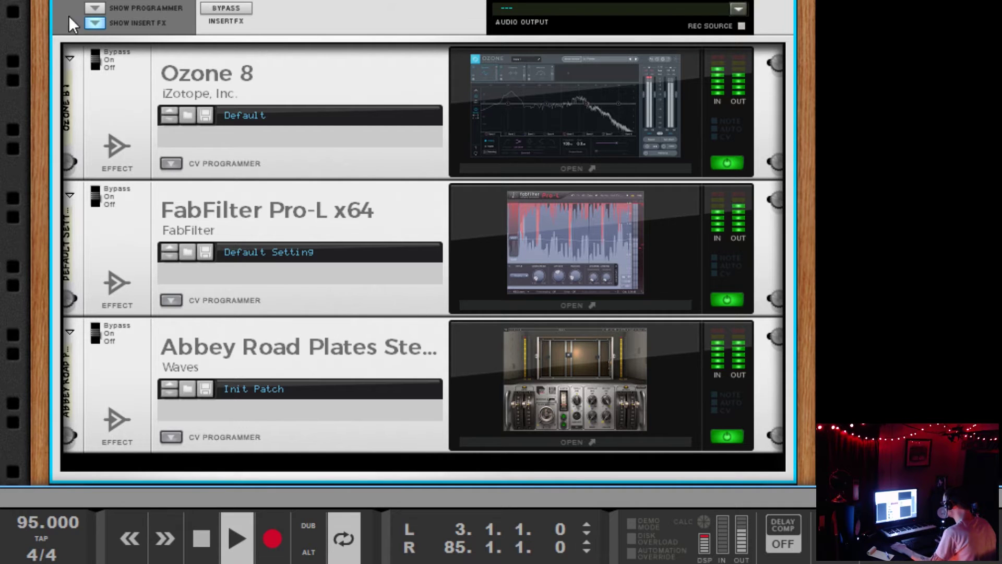
left_click(95, 52)
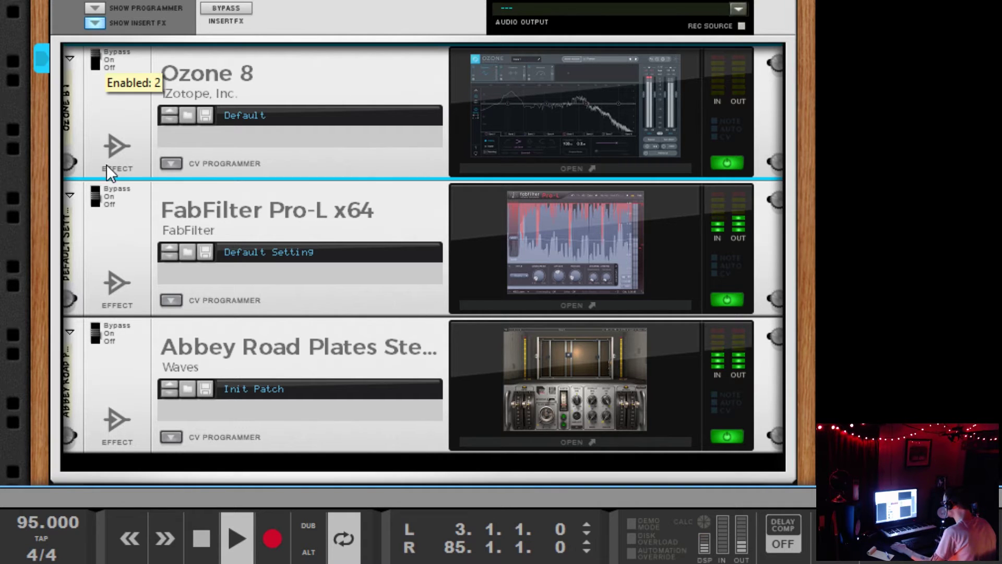
left_click(99, 196)
left_click(96, 317)
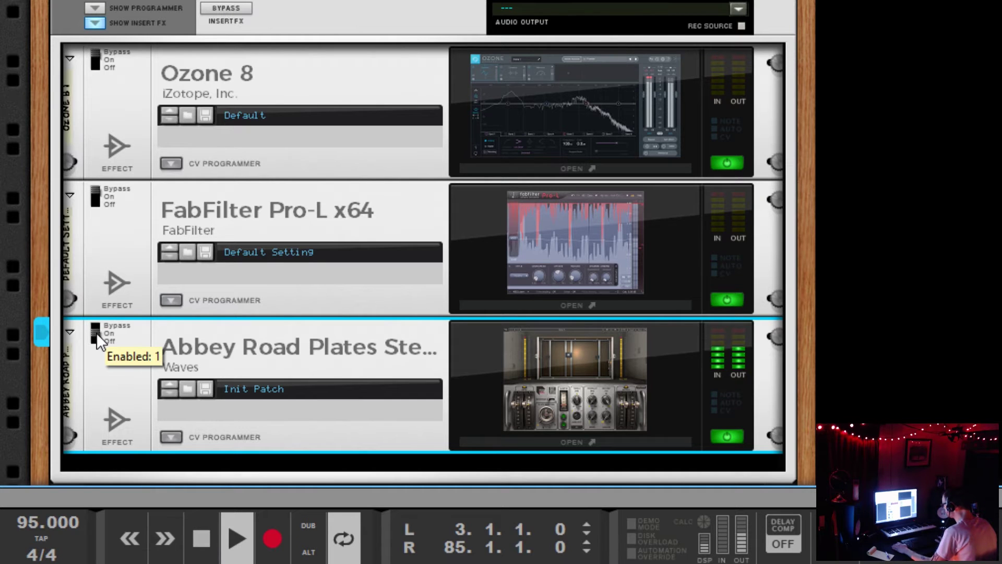
Re-enable FabFilter Pro-L and Ozone 8, then stop playback
left_click(96, 192)
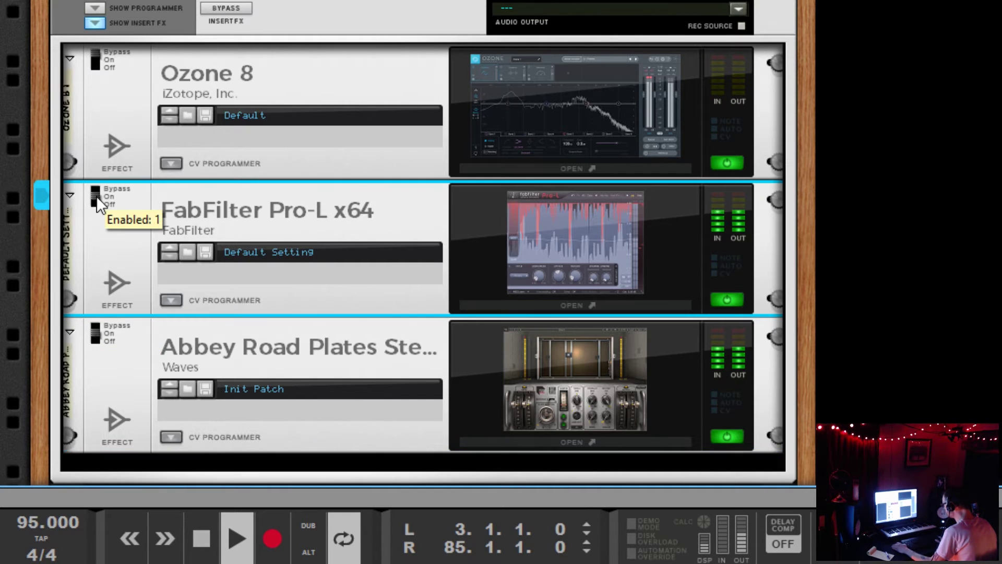
left_click(96, 60)
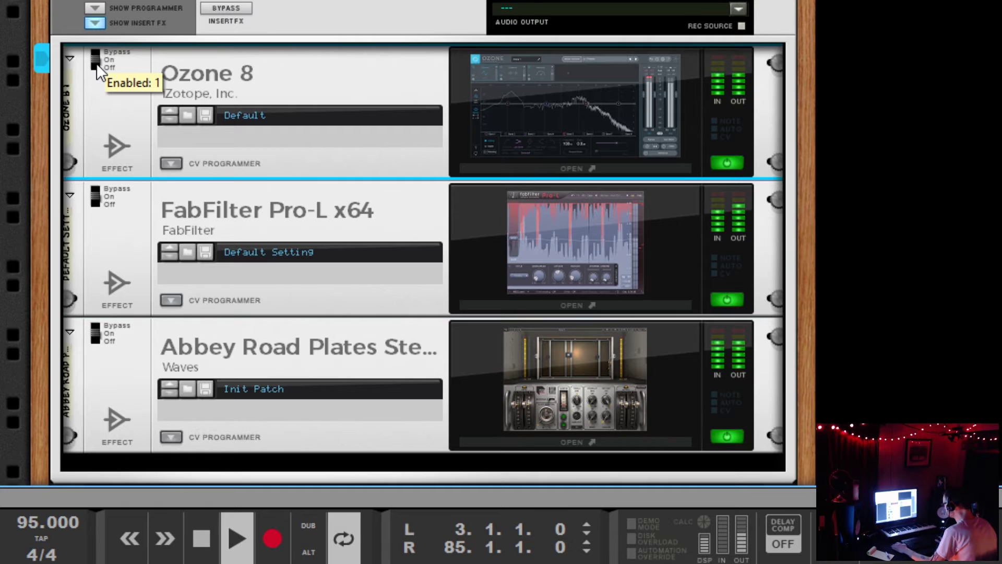
left_click(201, 555)
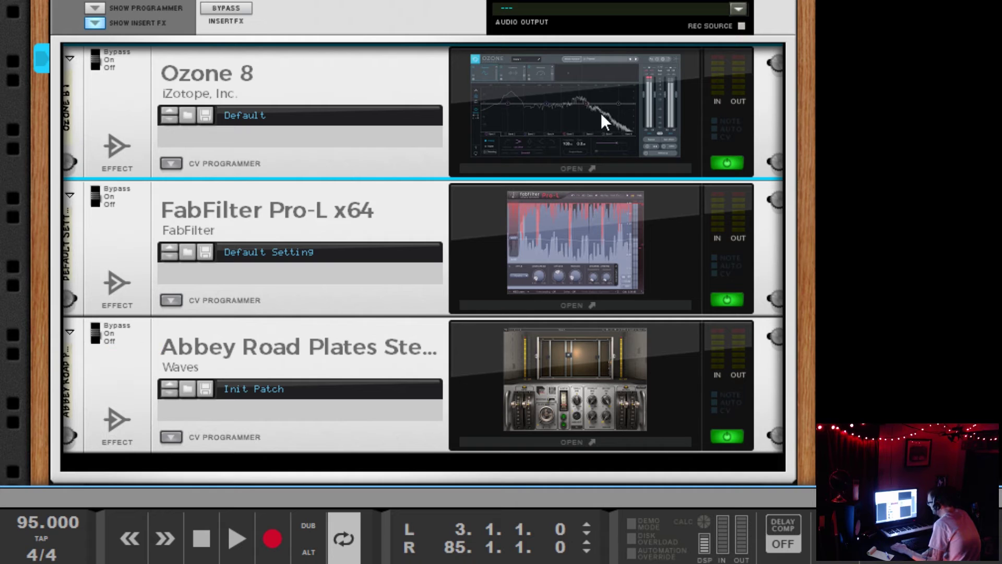
Power Ozone 8, FabFilter Pro-L and Abbey Road Plates off, then back on
left_click(733, 164)
left_click(741, 295)
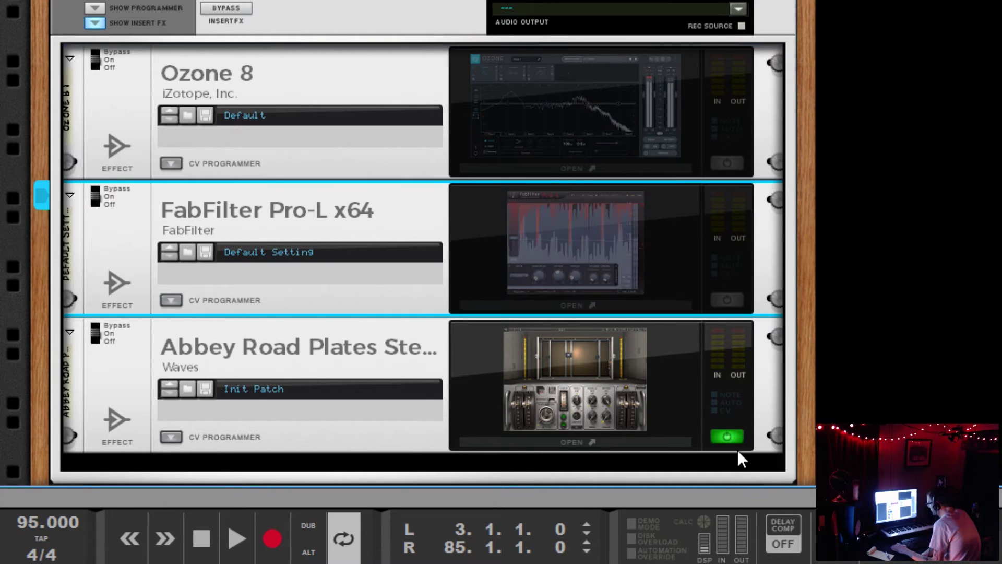
left_click(727, 437)
left_click(727, 162)
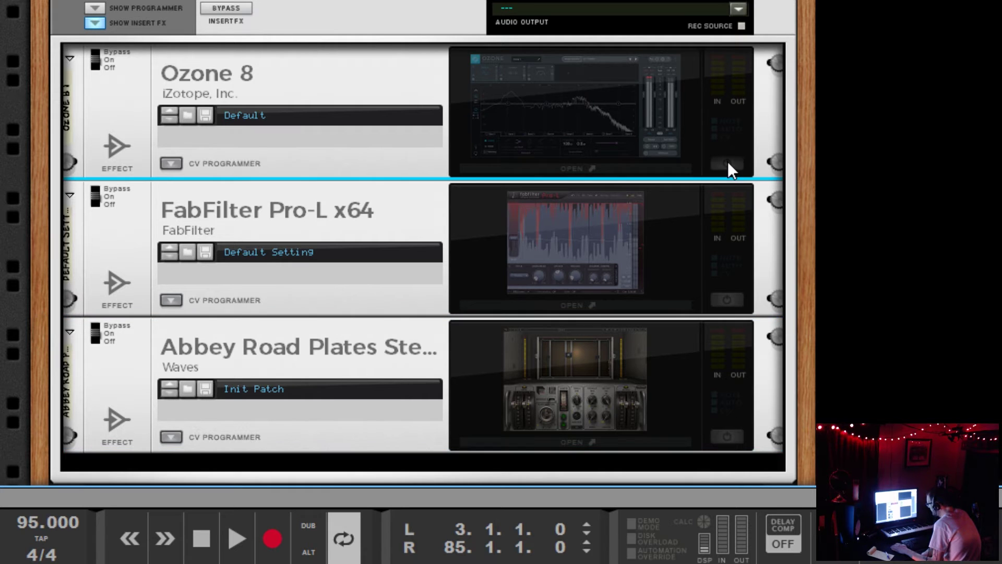
left_click(736, 301)
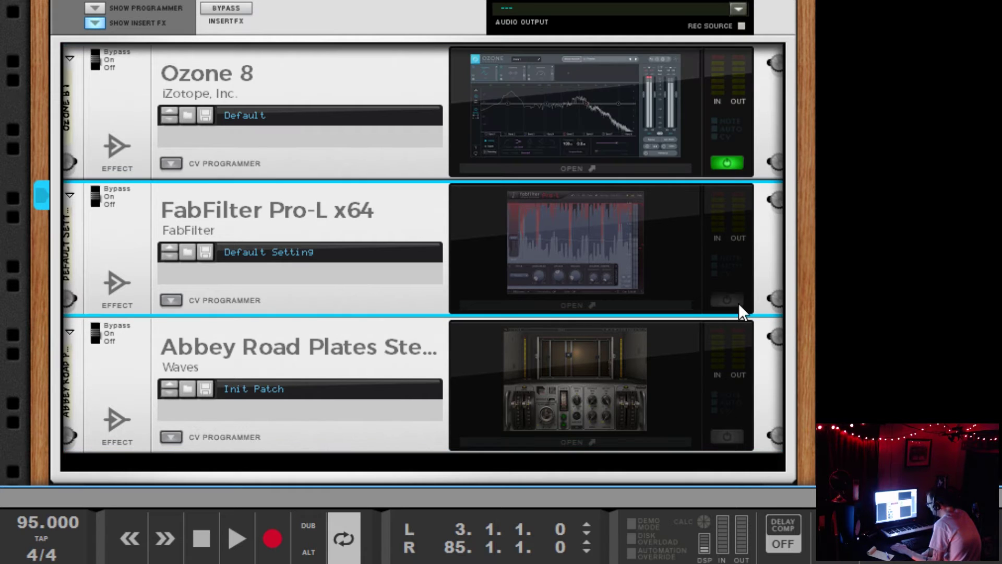
left_click(734, 435)
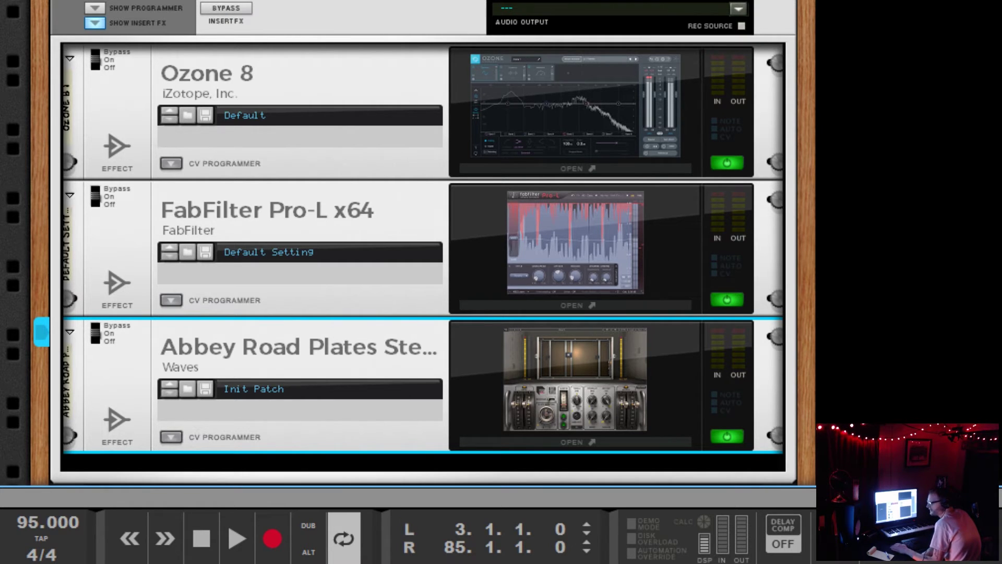
Put the master insert effects back into bypass and cycle Ozone 8's power off and on
scroll(249, 248, "up", 5)
left_click(230, 111)
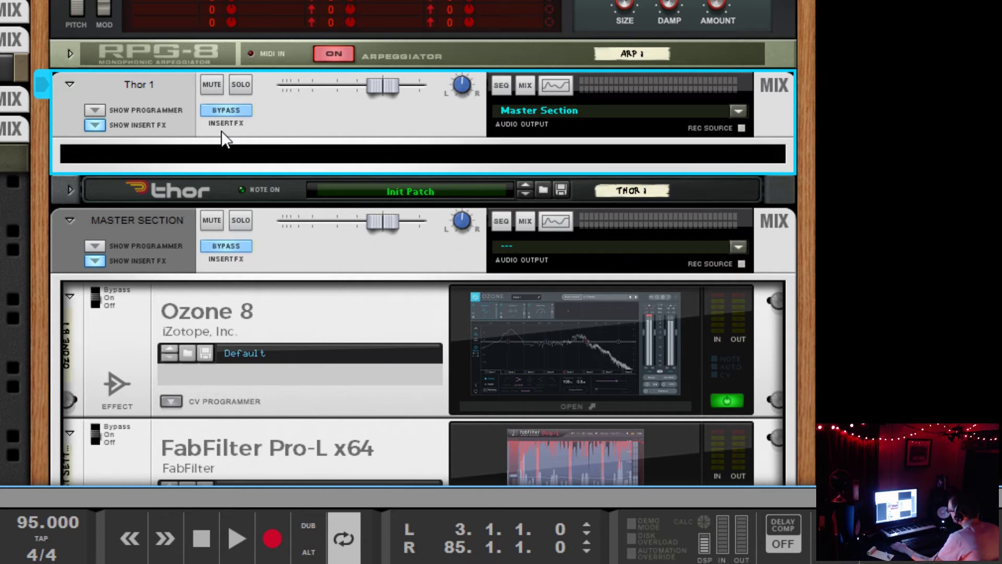
scroll(290, 134, "down", 5)
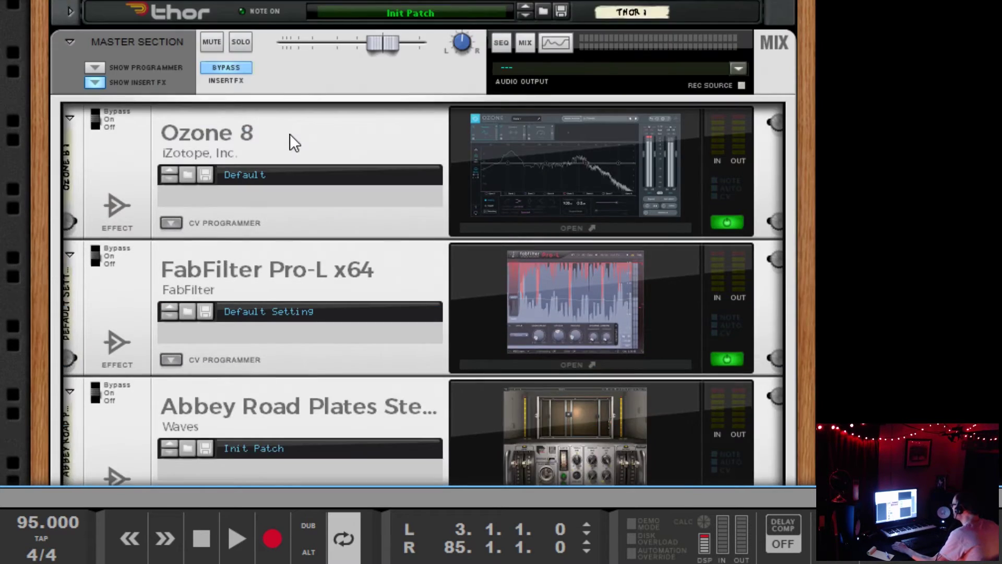
scroll(290, 133, "up", 1)
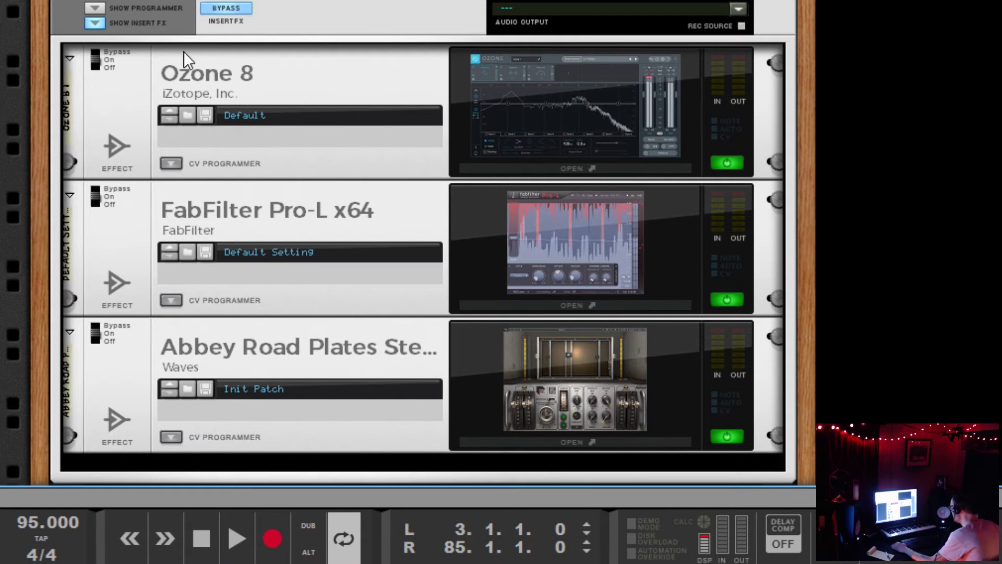
left_click(725, 163)
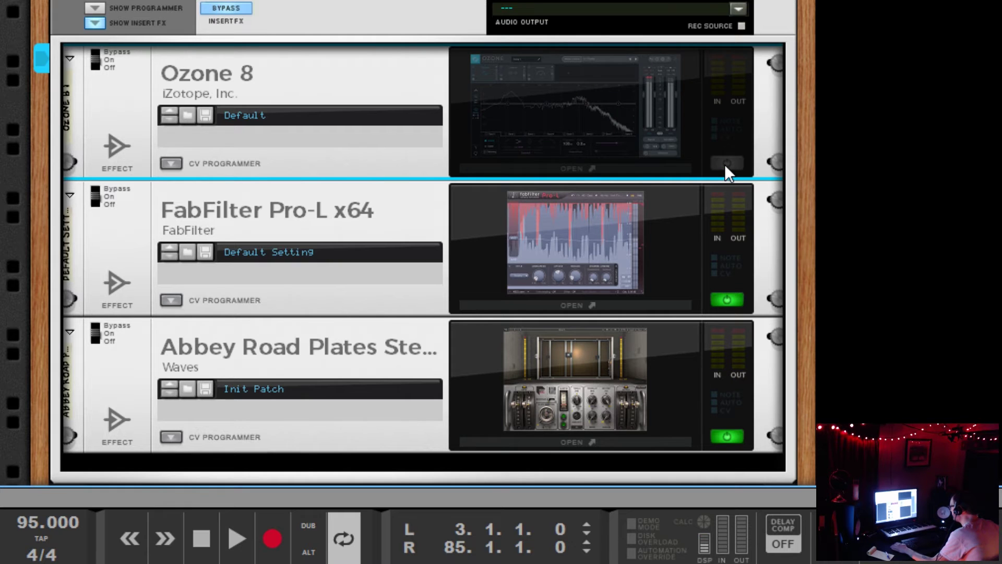
left_click(725, 164)
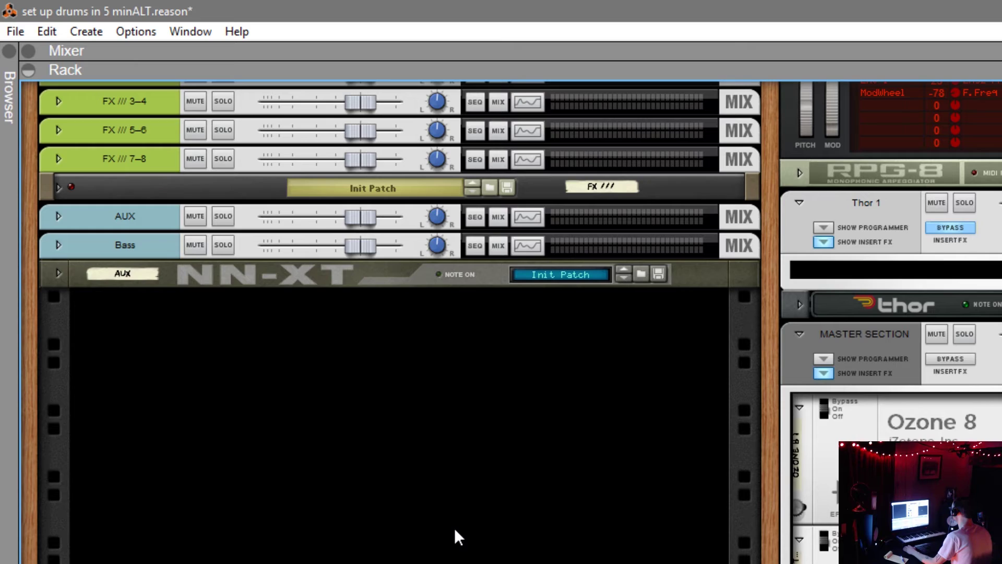
Open the Audio preferences and review the available drivers and sample rates without changing them
left_click(47, 32)
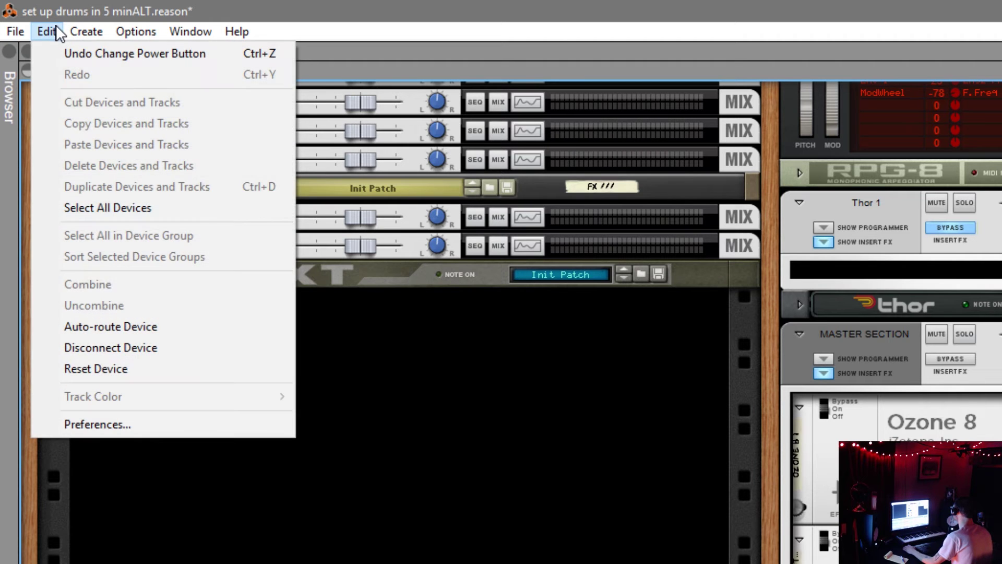
left_click(152, 424)
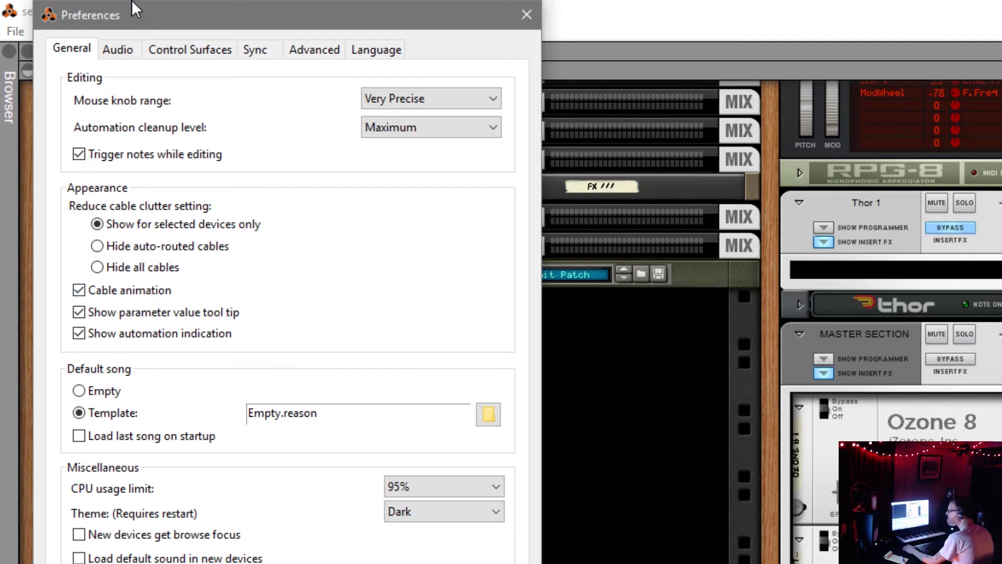
left_click(117, 50)
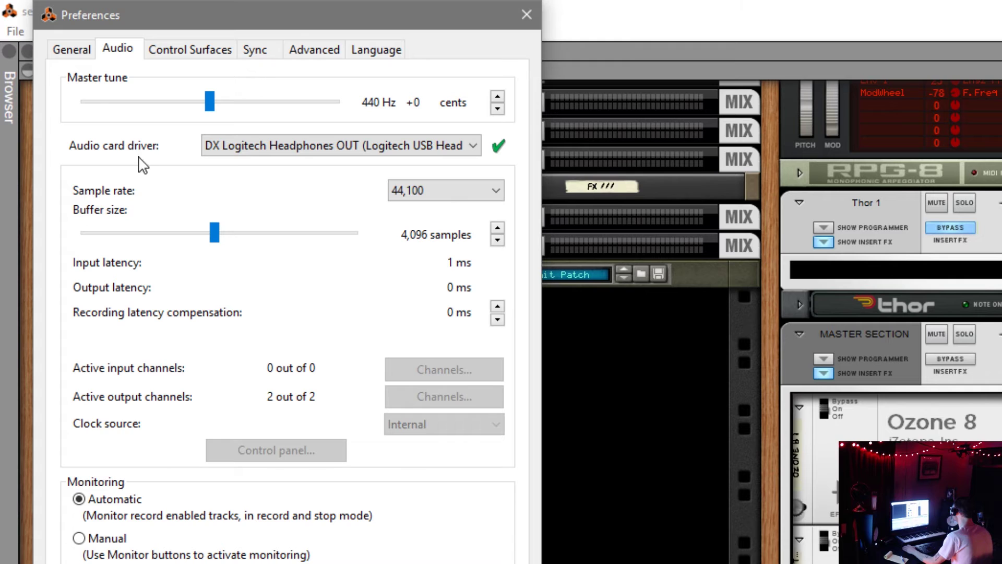
left_click(335, 151)
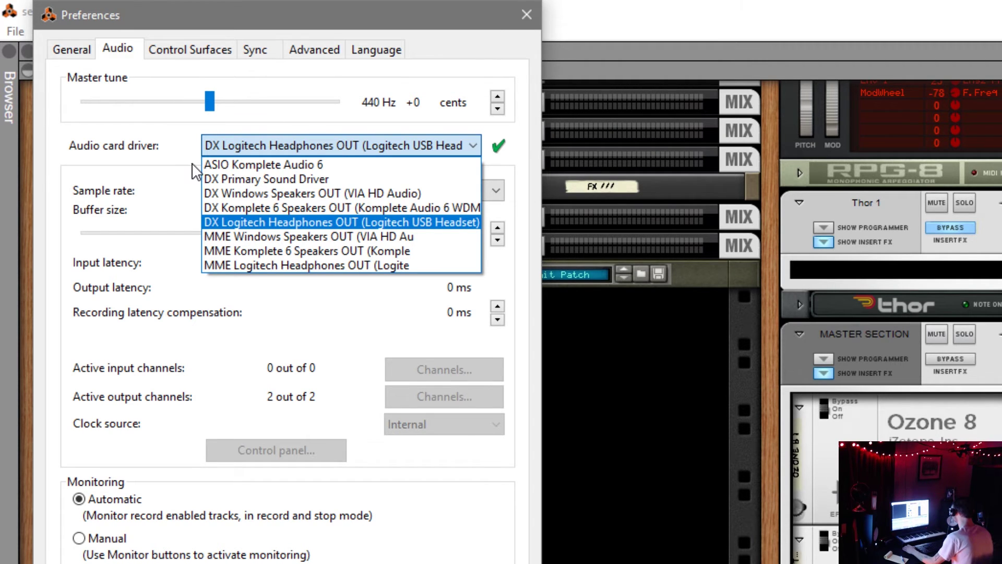
left_click(177, 171)
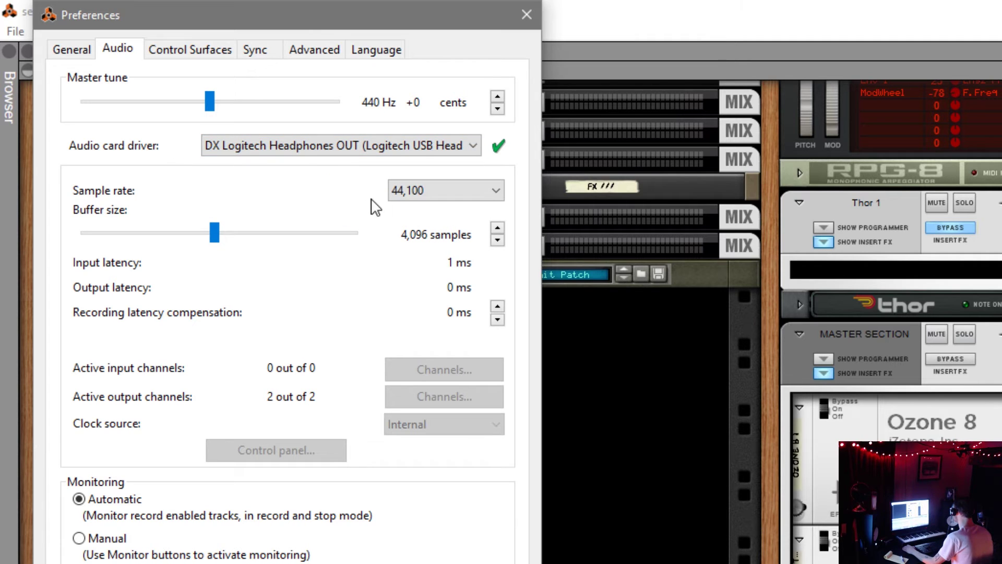
left_click(452, 204)
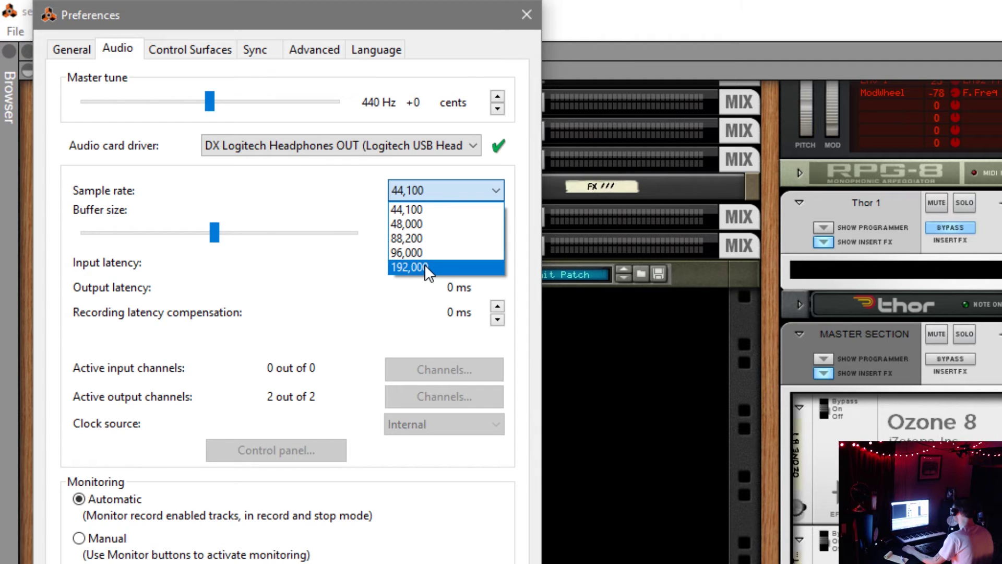
Choose the ASIO Komplete Audio 6 driver and open its control panel
left_click(426, 148)
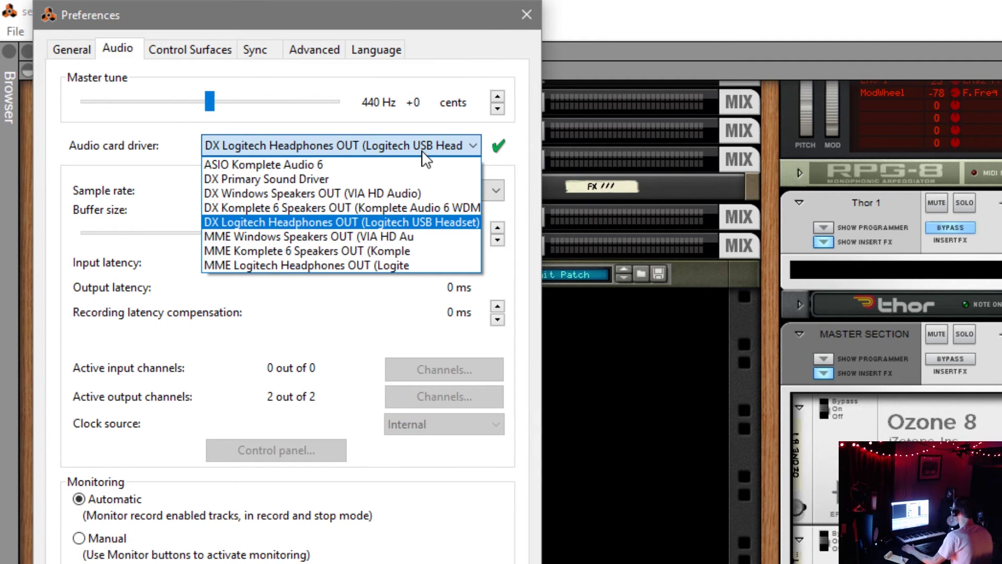
left_click(308, 162)
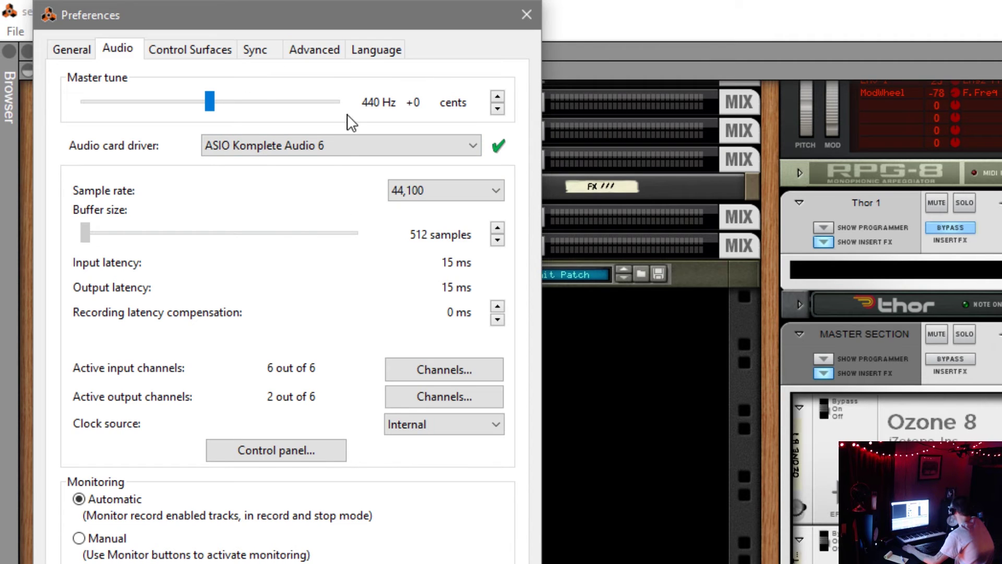
left_click(271, 452)
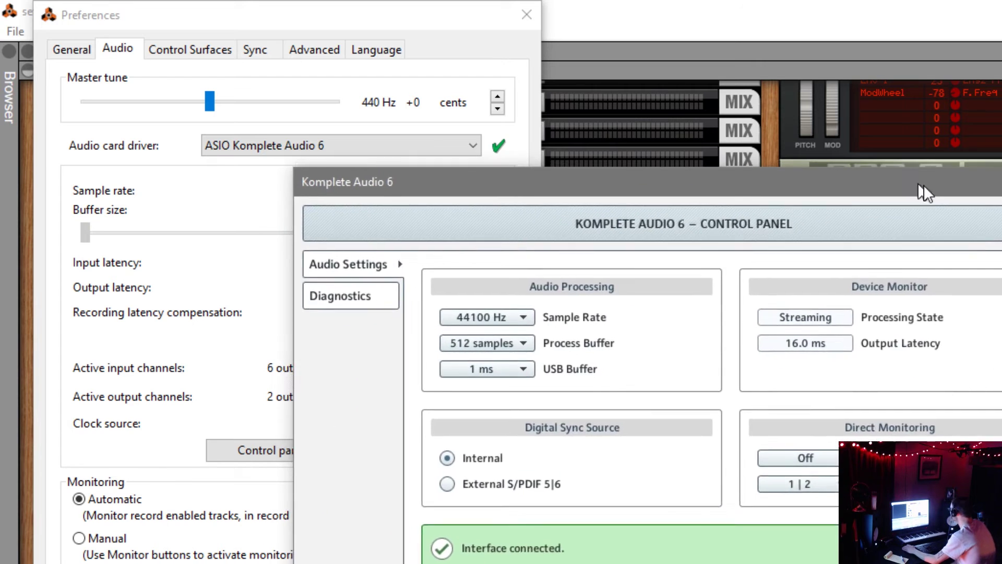
left_click_drag(923, 183, 903, 205)
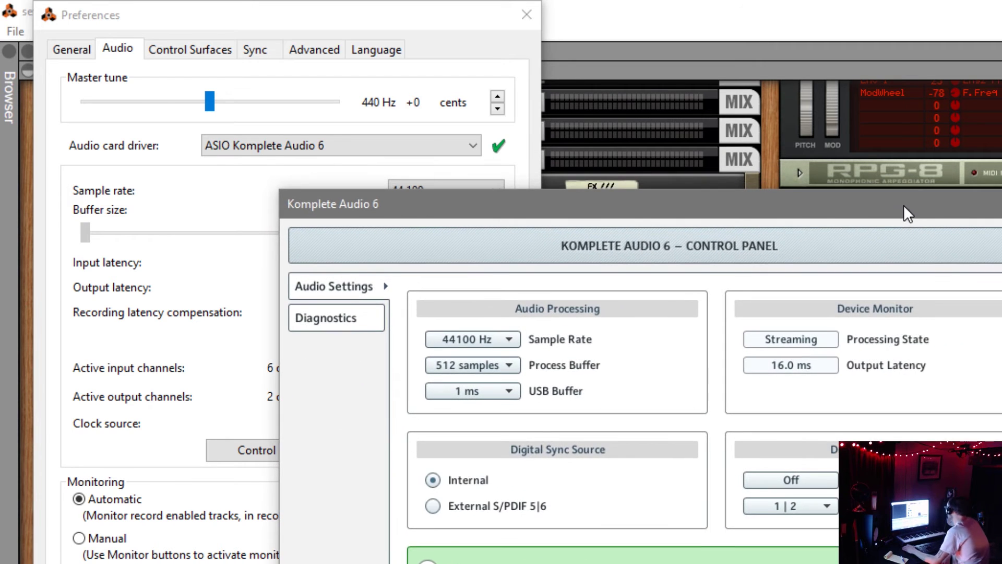
Keep the sample rate at 44100 Hz and set the Process Buffer to 1024 samples
left_click(467, 340)
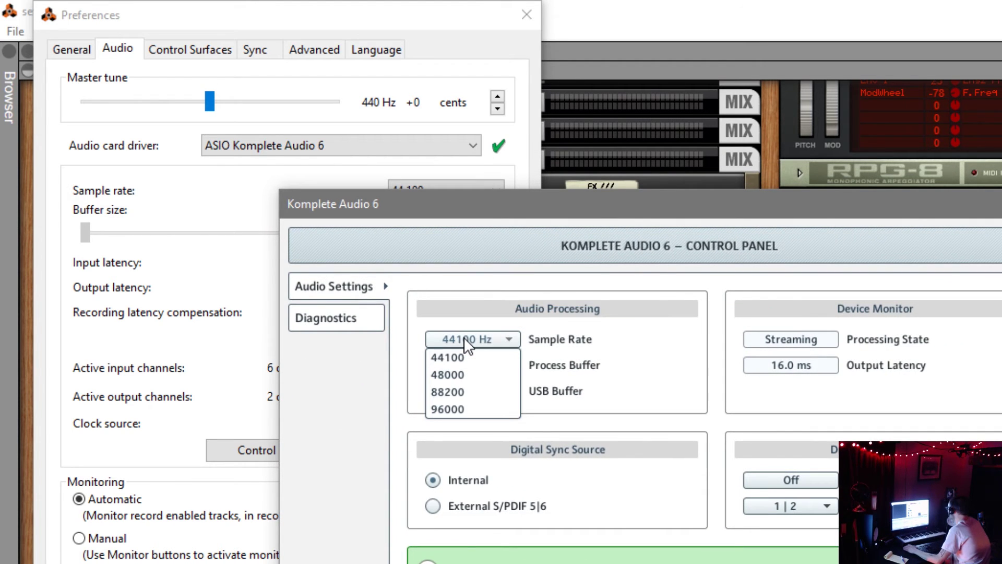
left_click(448, 359)
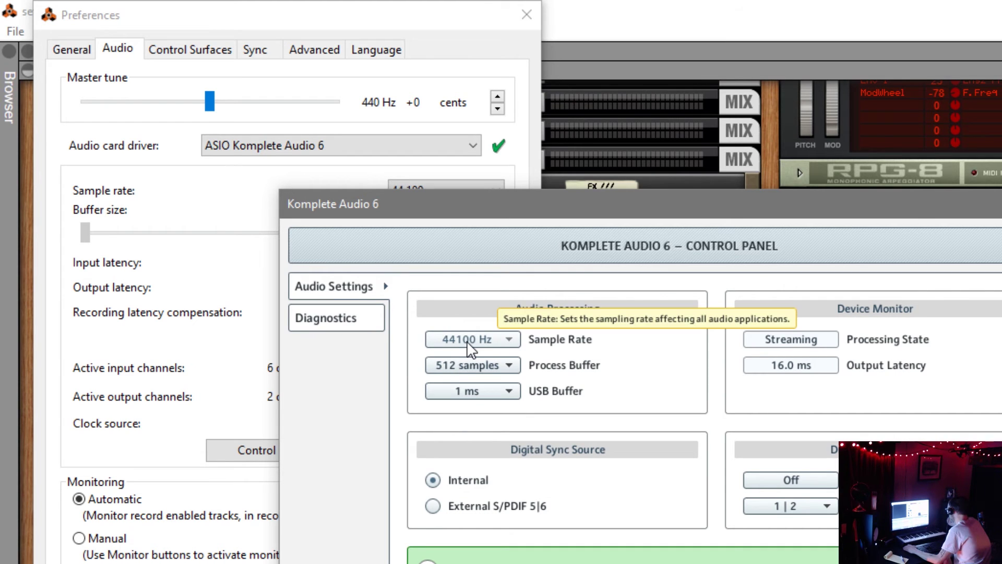
left_click(510, 366)
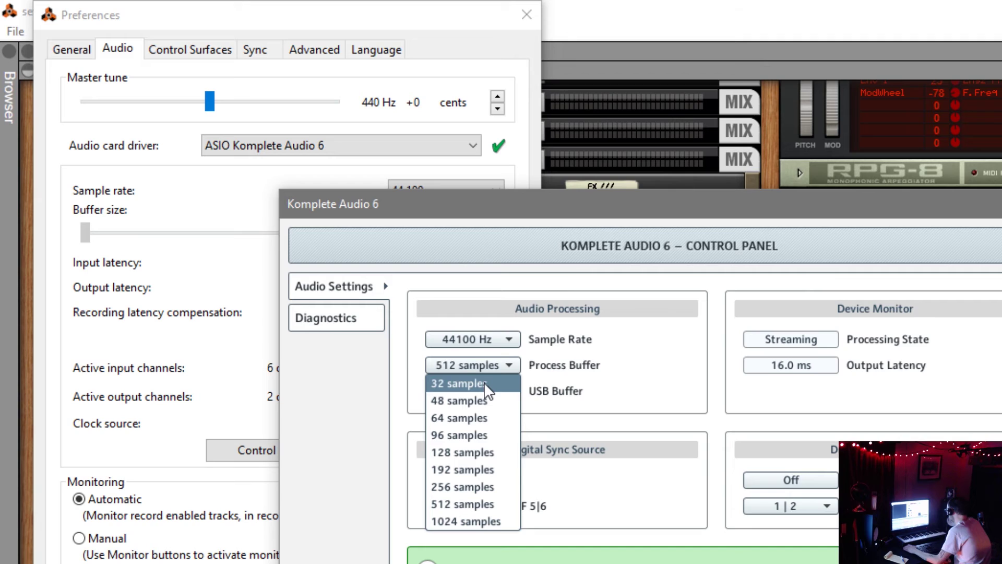
left_click(484, 525)
Confirm 44100 Hz and the 1 ms USB buffer, then set the Process Buffer to 512 samples
left_click(469, 341)
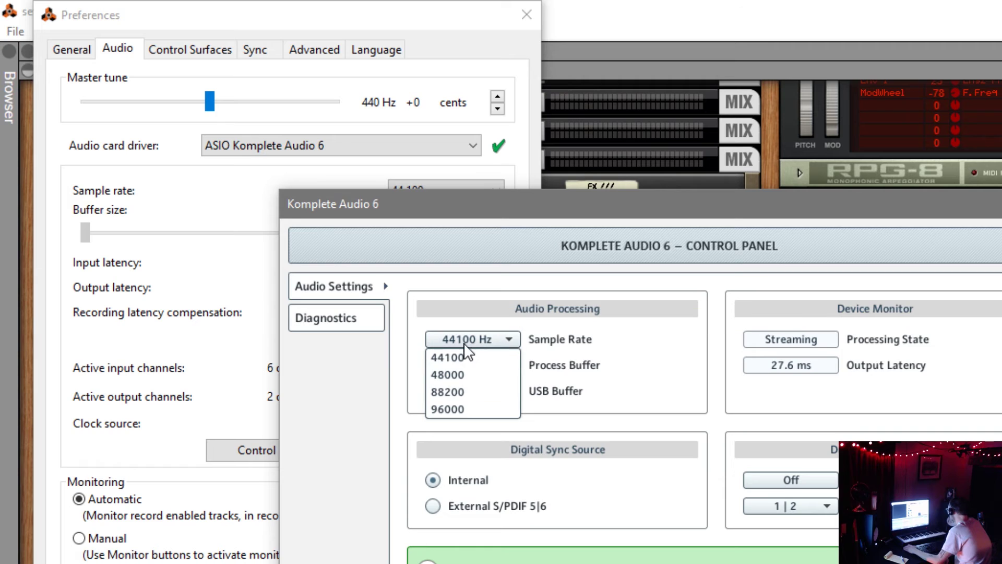
left_click(461, 357)
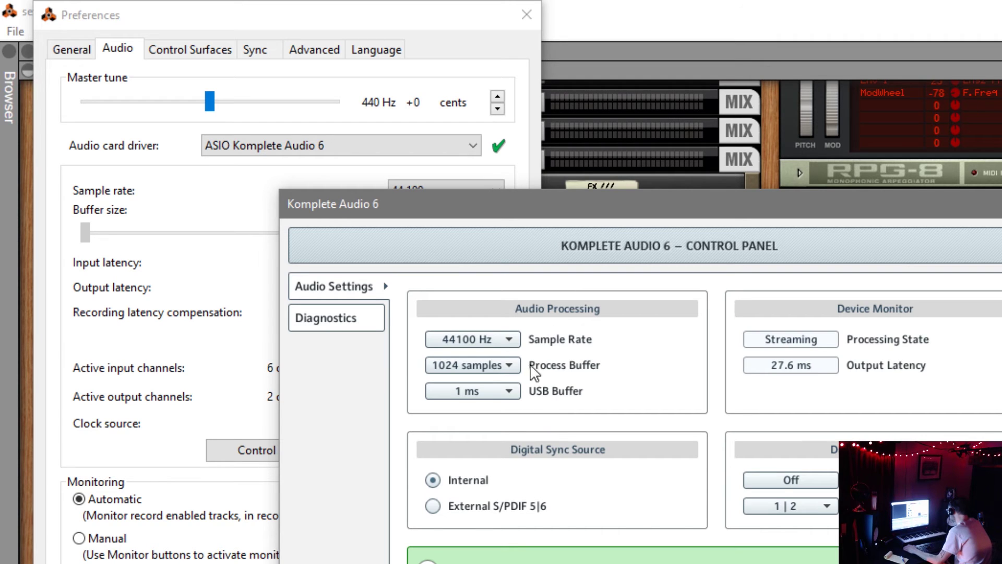
left_click(510, 391)
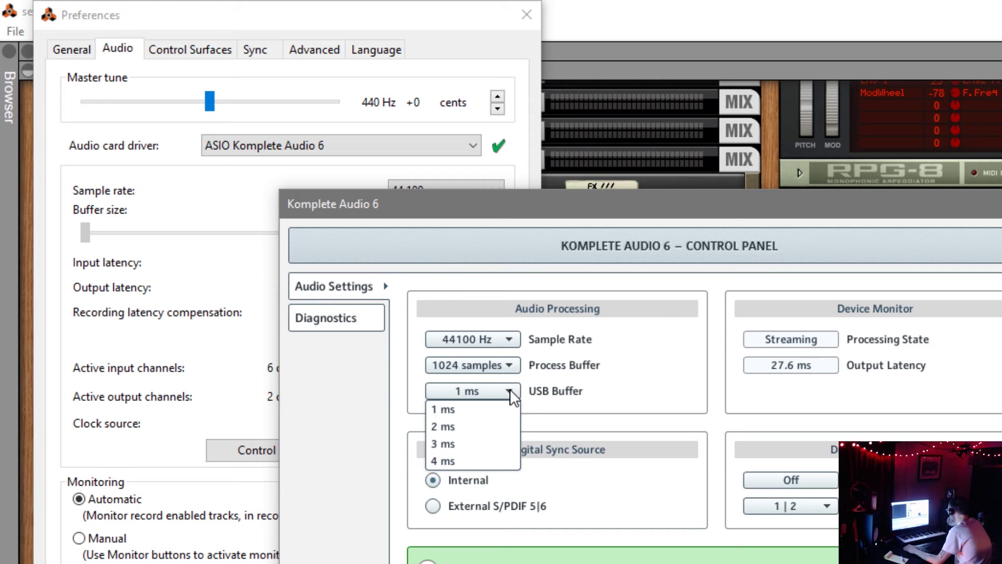
left_click(510, 392)
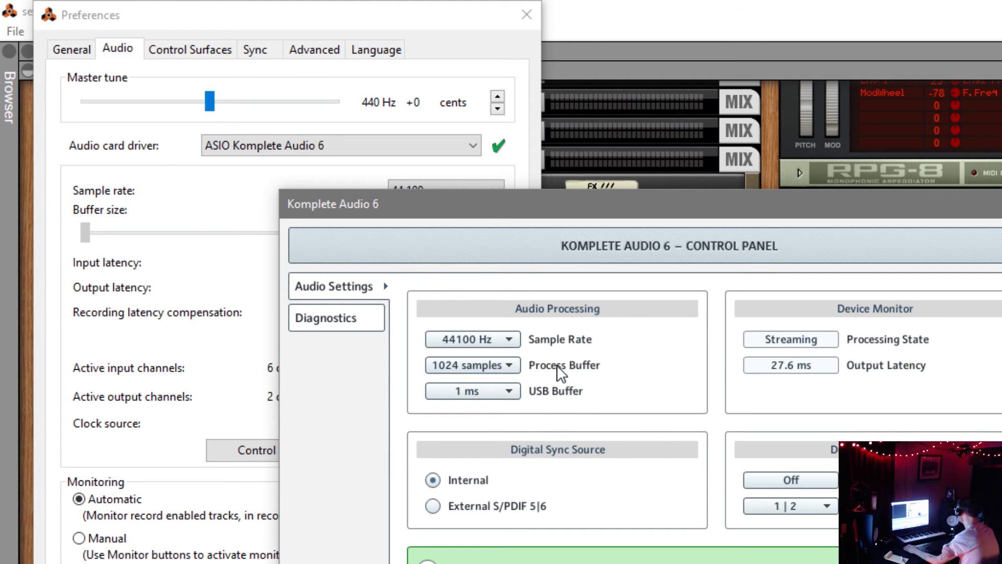
left_click(509, 365)
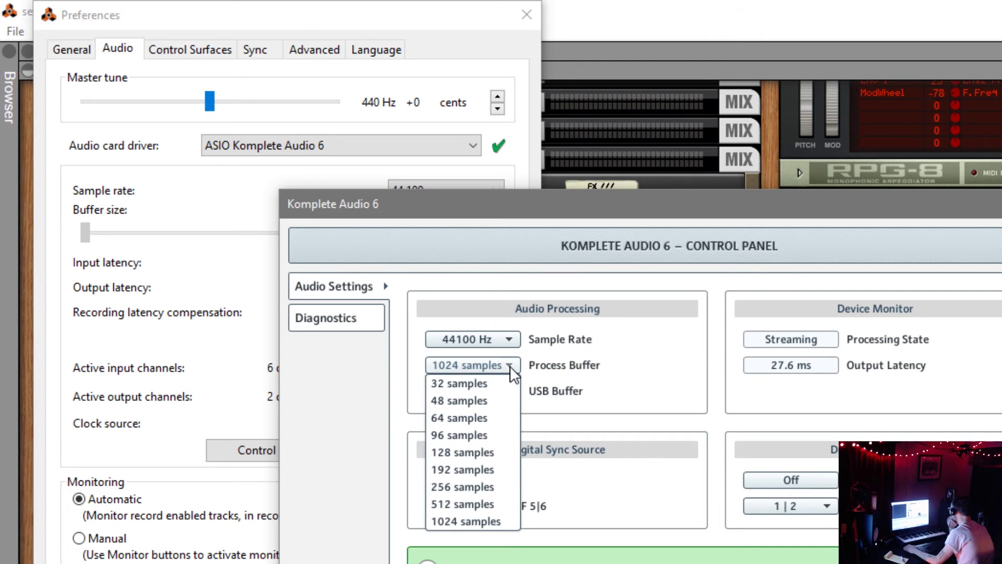
left_click(480, 504)
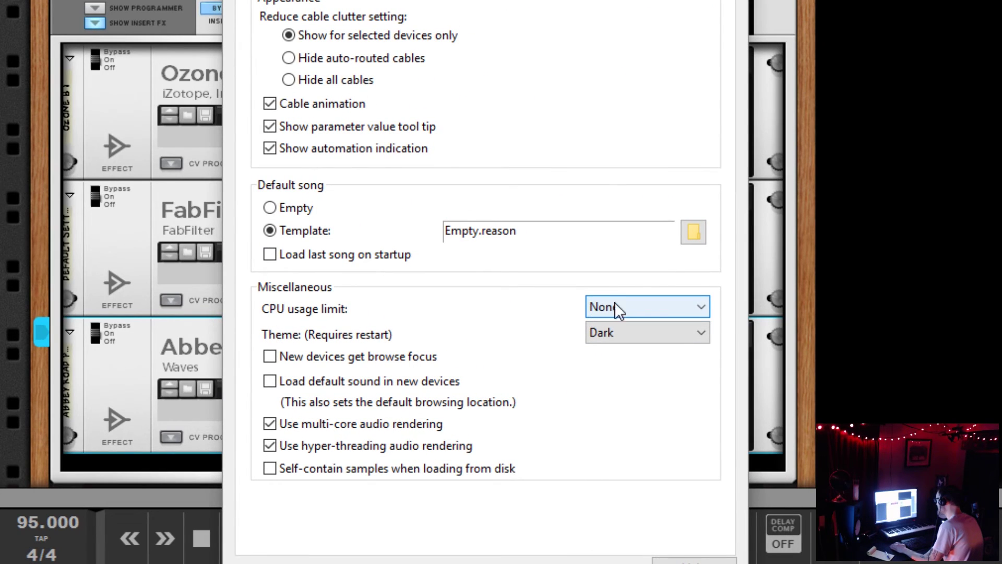
Set the CPU usage limit to 95%, briefly trying None before returning to 95%
left_click(671, 308)
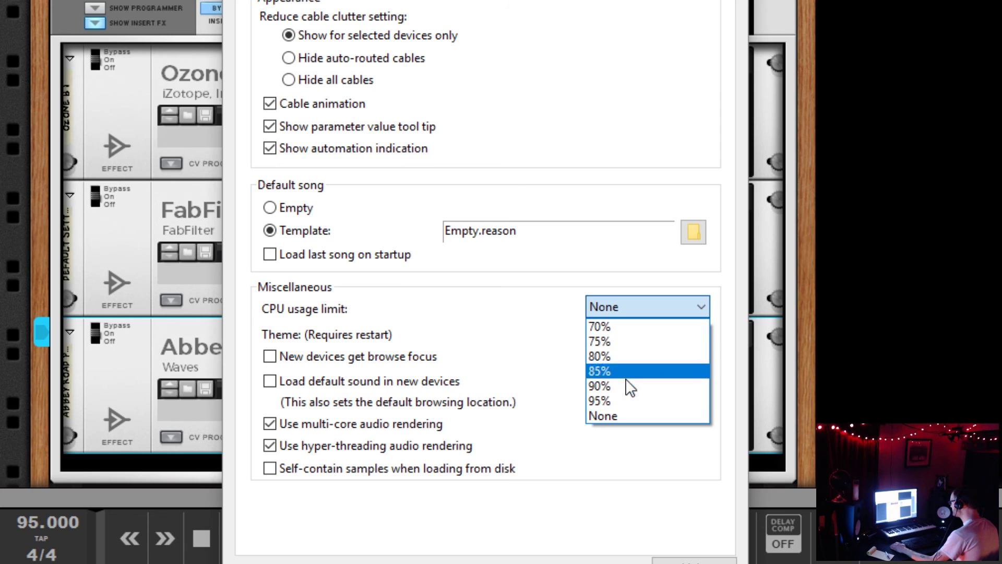
left_click(617, 401)
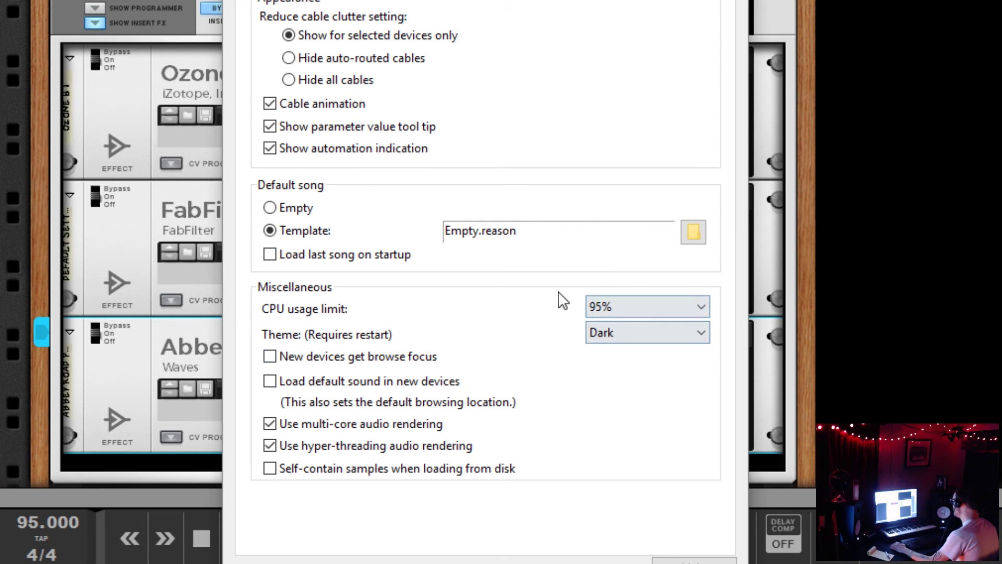
left_click(635, 309)
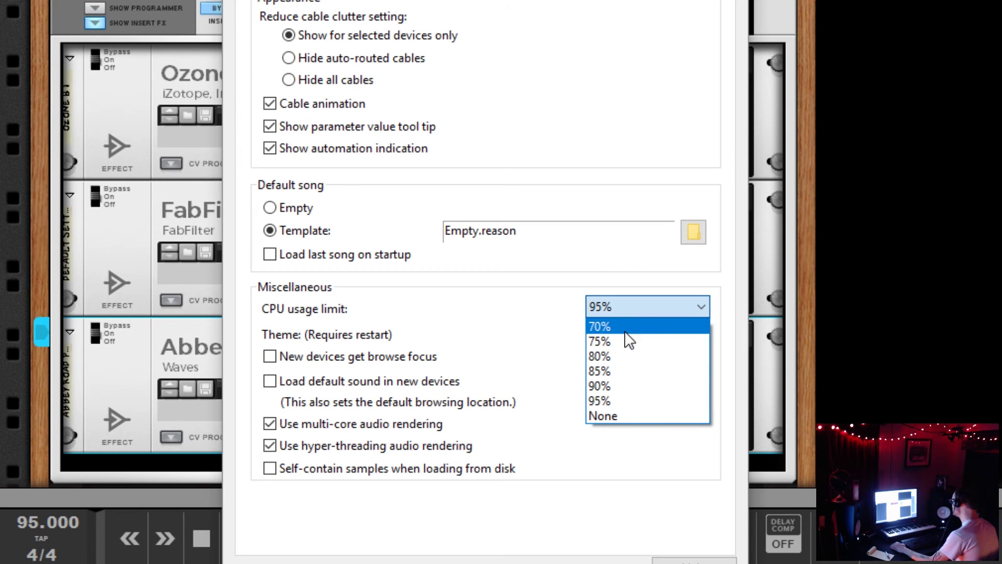
left_click(619, 400)
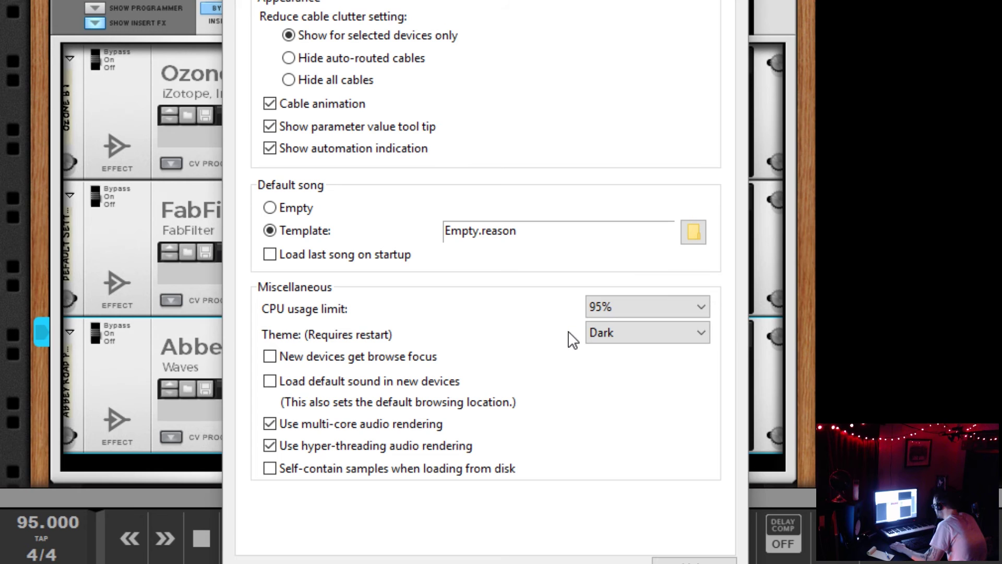
left_click(623, 313)
left_click(619, 409)
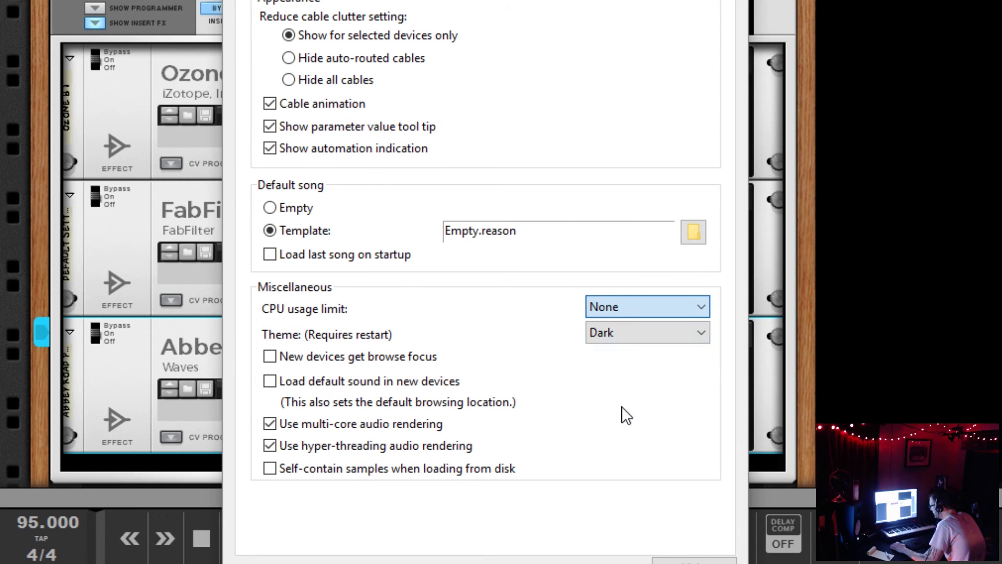
left_click(635, 313)
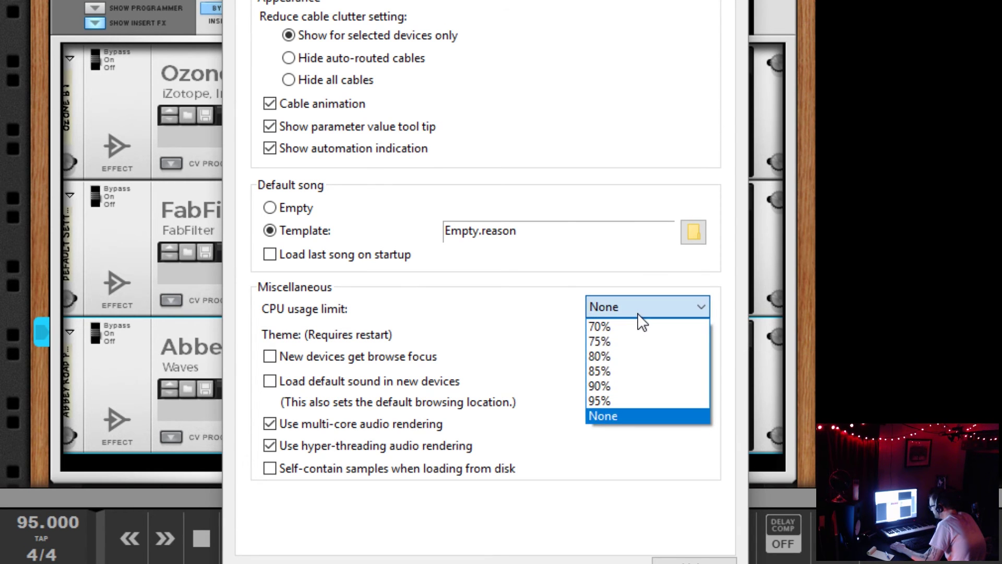
left_click(617, 402)
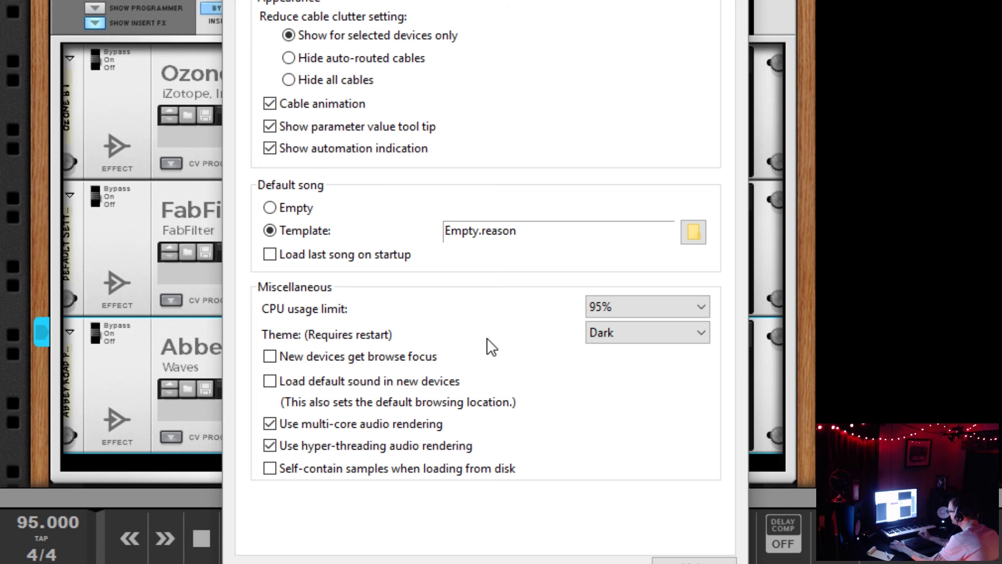
Close Preferences, power on Ozone 8 and Pro-L, and cycle Ozone 8's power off and on
key("Escape")
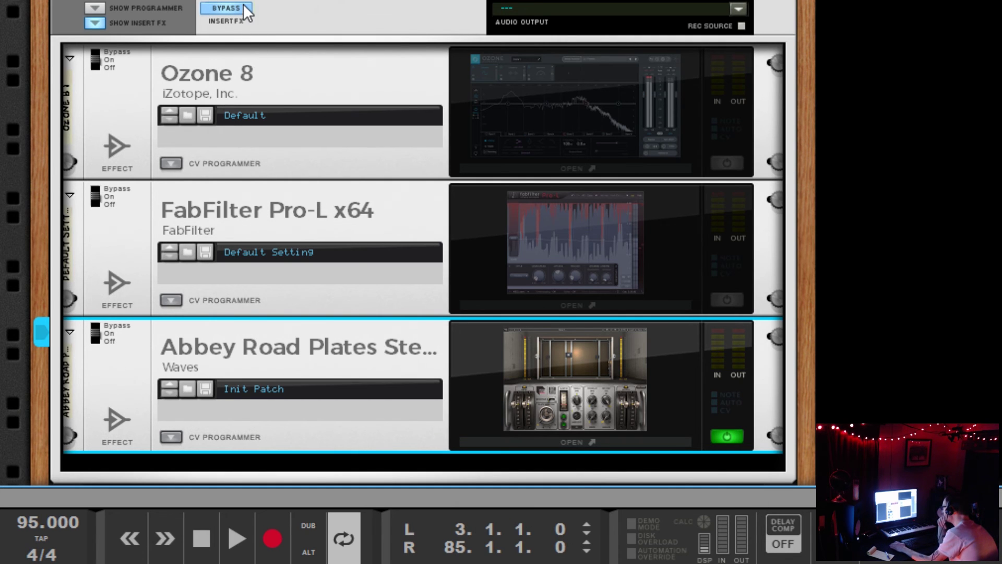
left_click(726, 162)
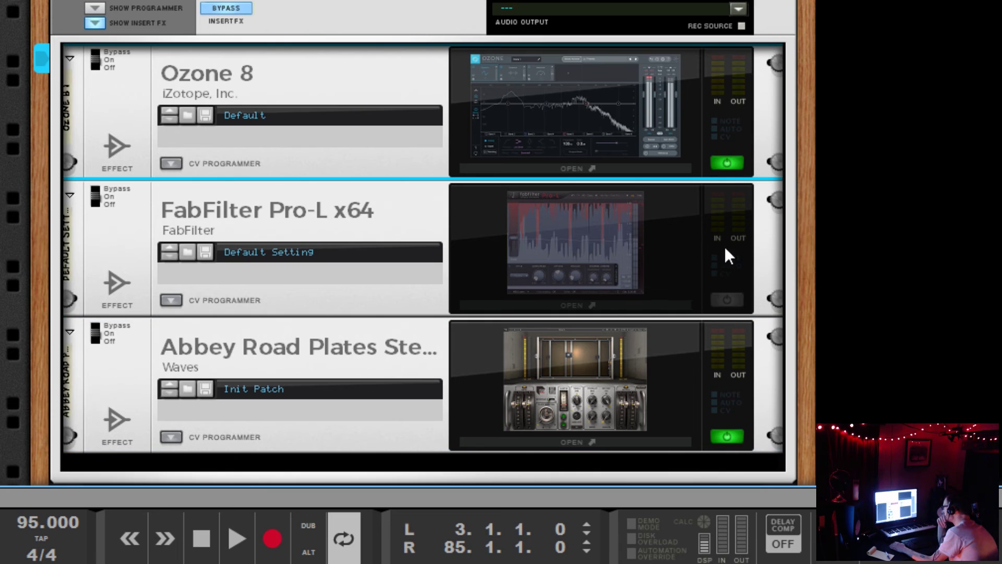
left_click(738, 297)
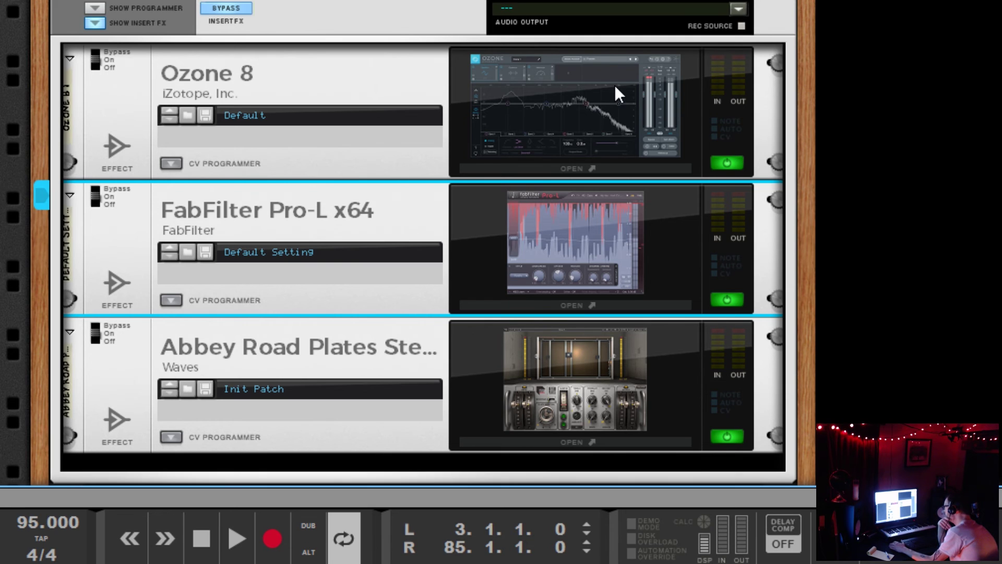
left_click(740, 164)
left_click(740, 163)
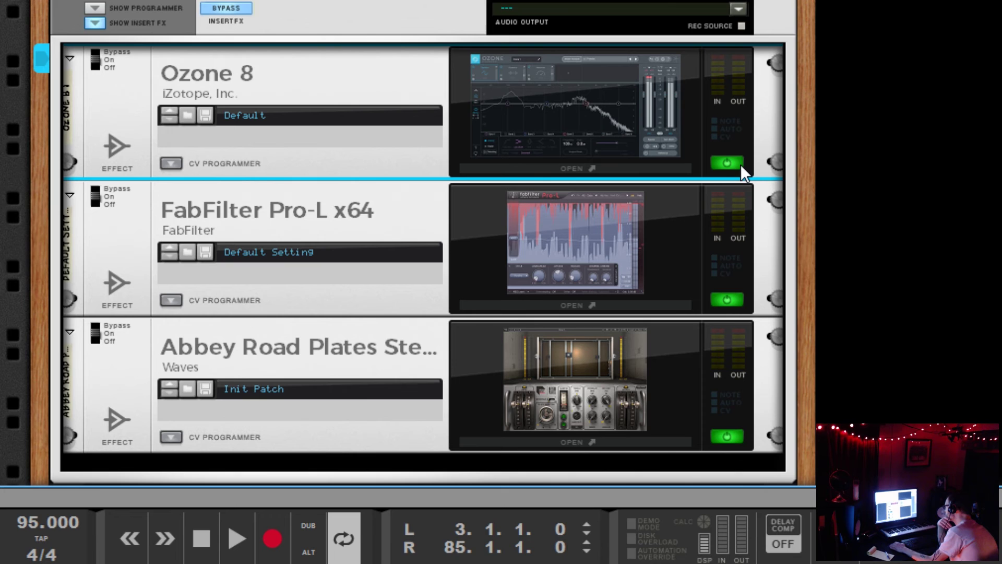
Toggle the master Insert FX bypass, ending with the inserts un-bypassed
left_click(211, 5)
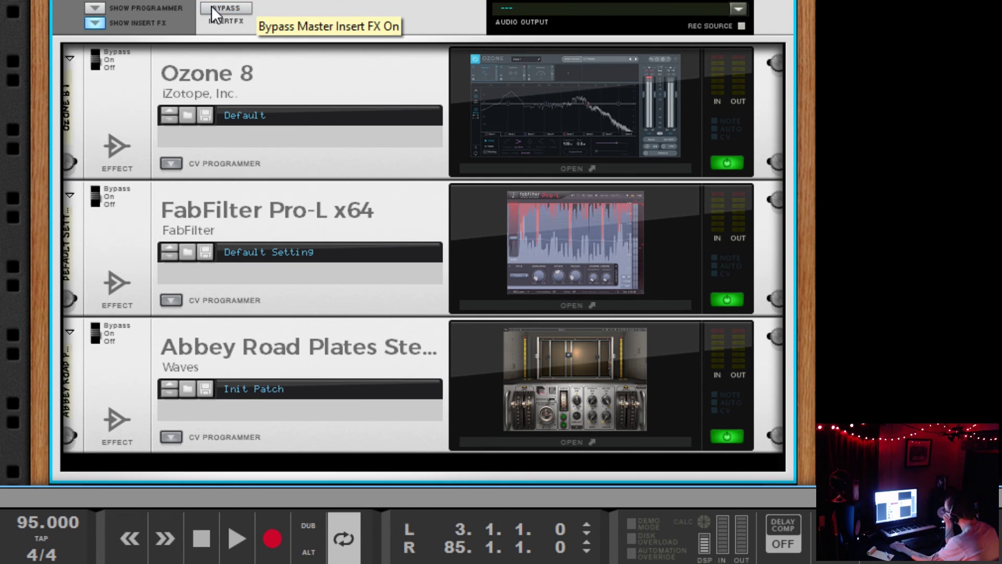
left_click(211, 6)
left_click(212, 5)
left_click(214, 5)
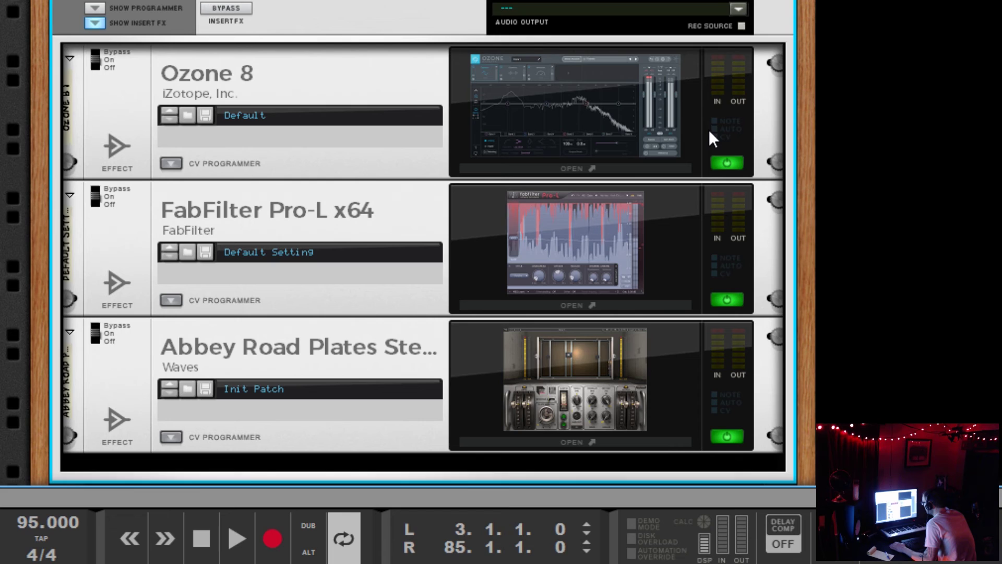
Power Ozone 8, Pro-L and Abbey Road Plates off, then all back on
left_click(734, 162)
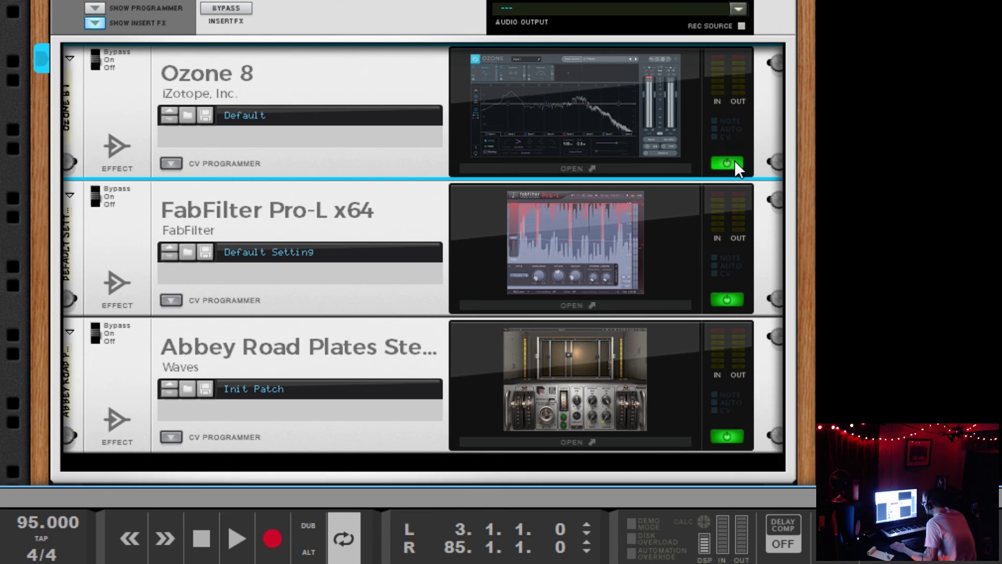
left_click(730, 300)
left_click(738, 434)
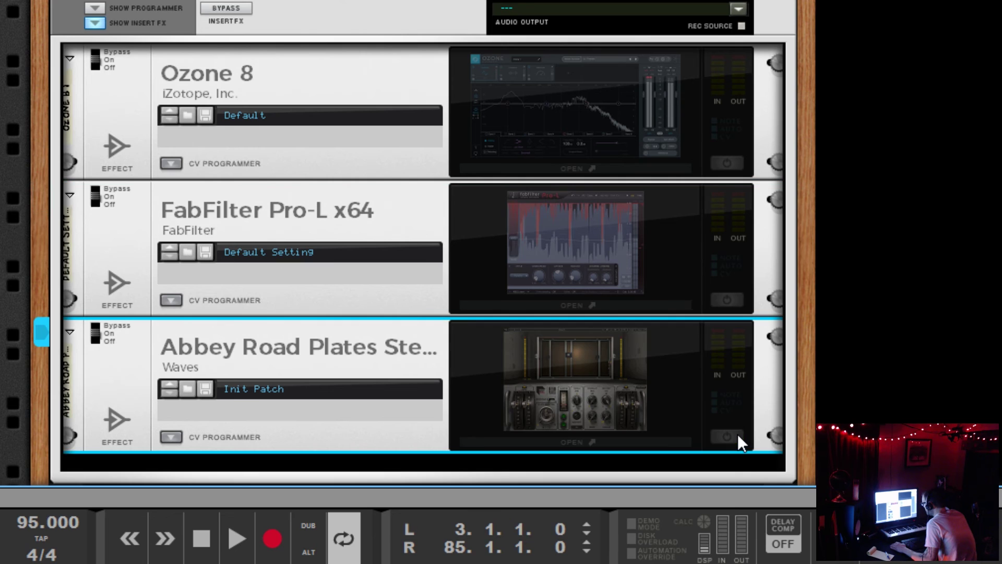
left_click(738, 434)
left_click(738, 295)
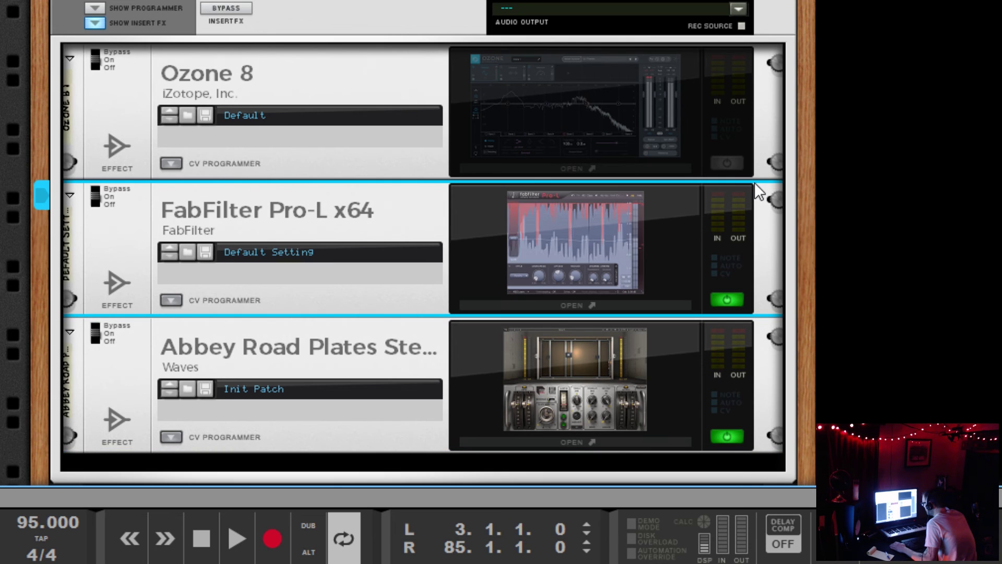
left_click(734, 157)
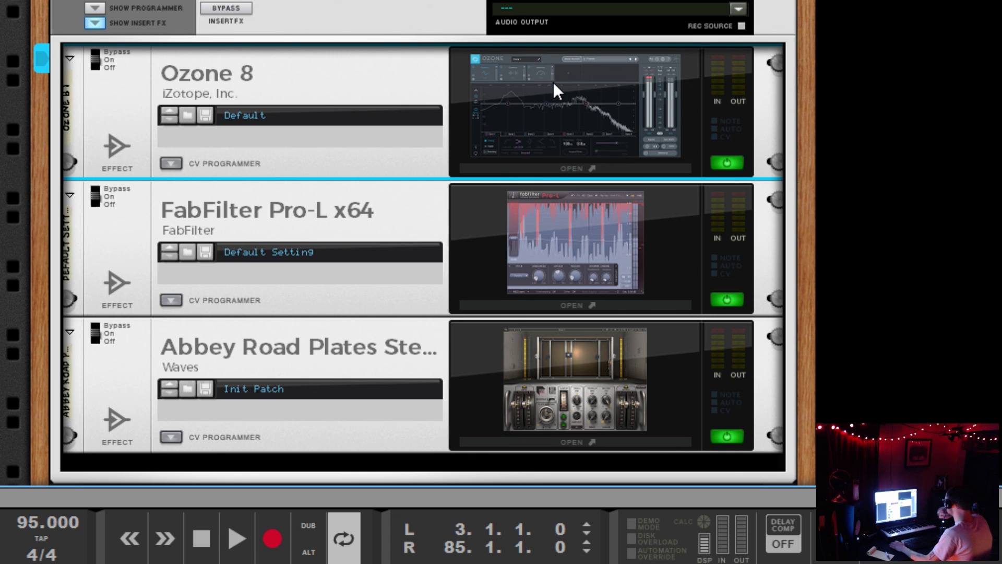
left_click(727, 163)
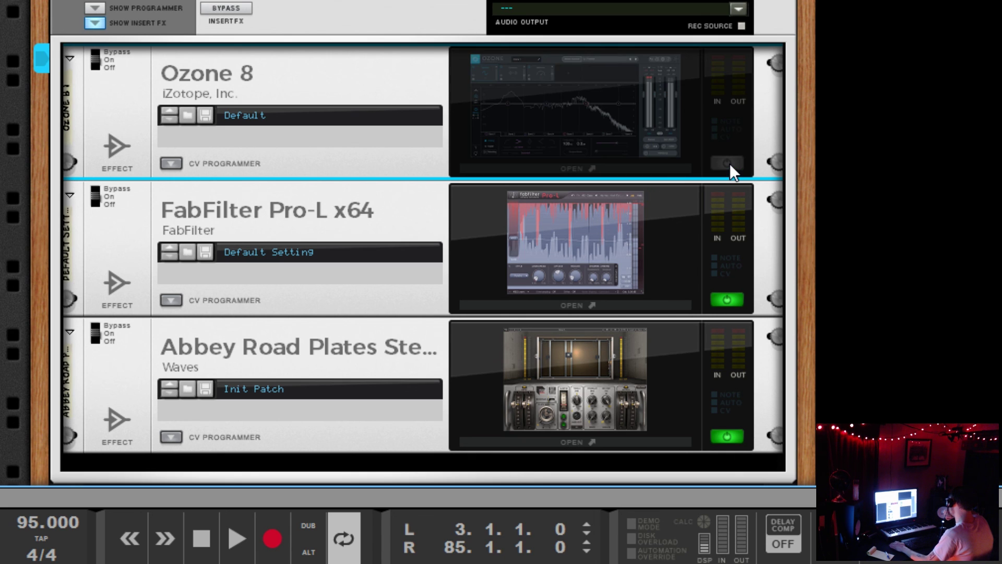
left_click(728, 163)
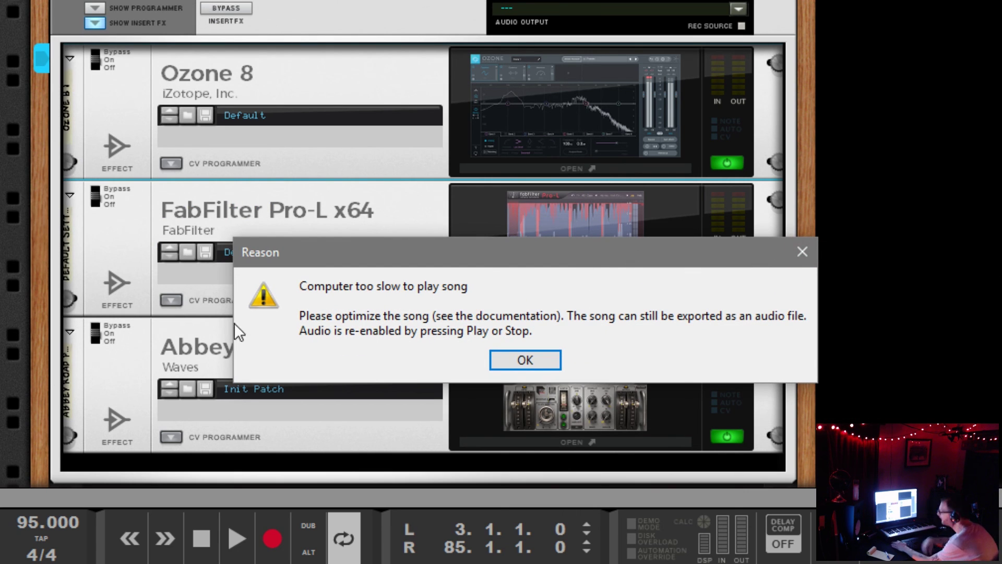
left_click(499, 354)
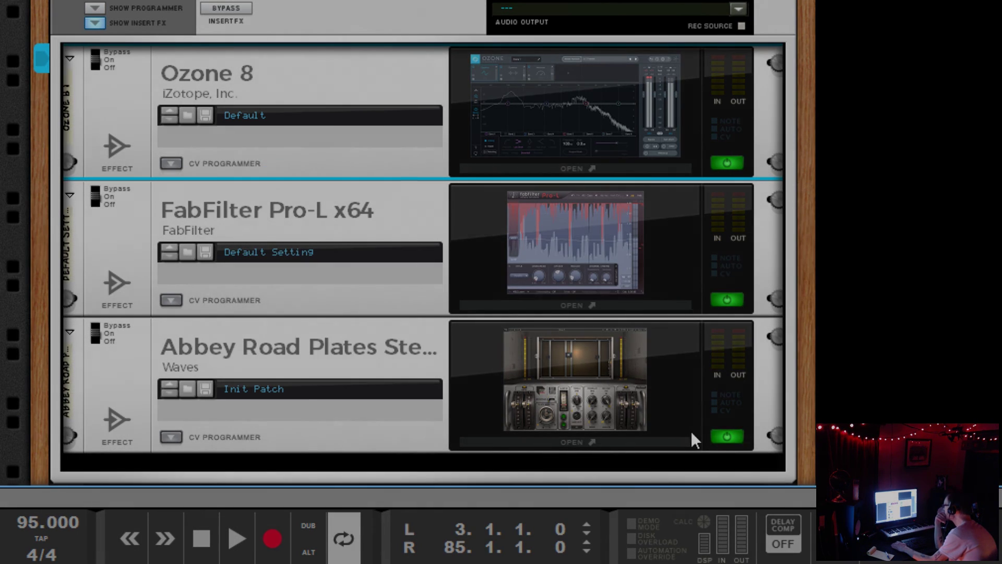